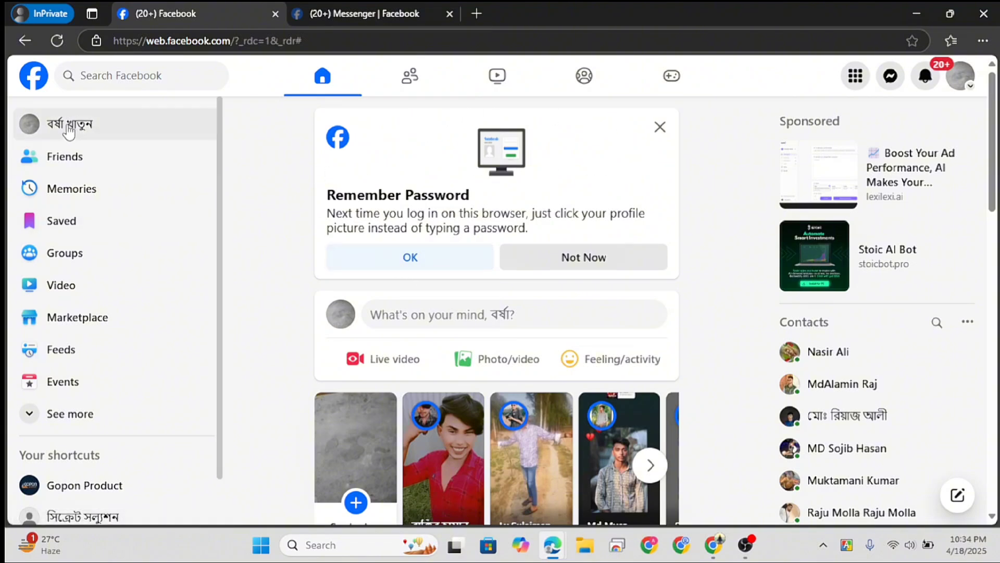
# Expand the full list of Facebook shortcuts, open Ads Manager in a new tab and switch to it.
pyautogui.scroll(-1, 54, 313)
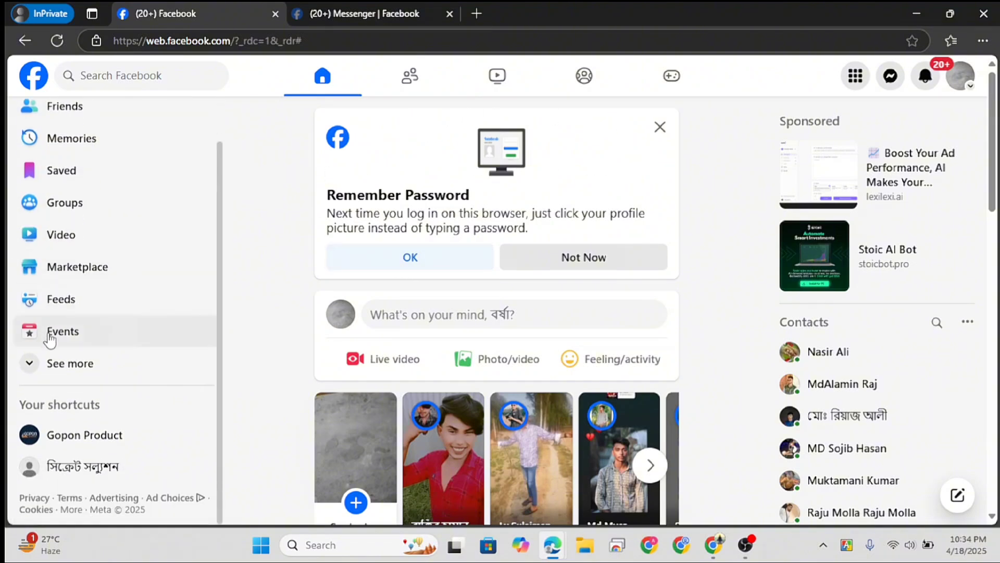
pyautogui.click(66, 364)
pyautogui.scroll(-2, 89, 339)
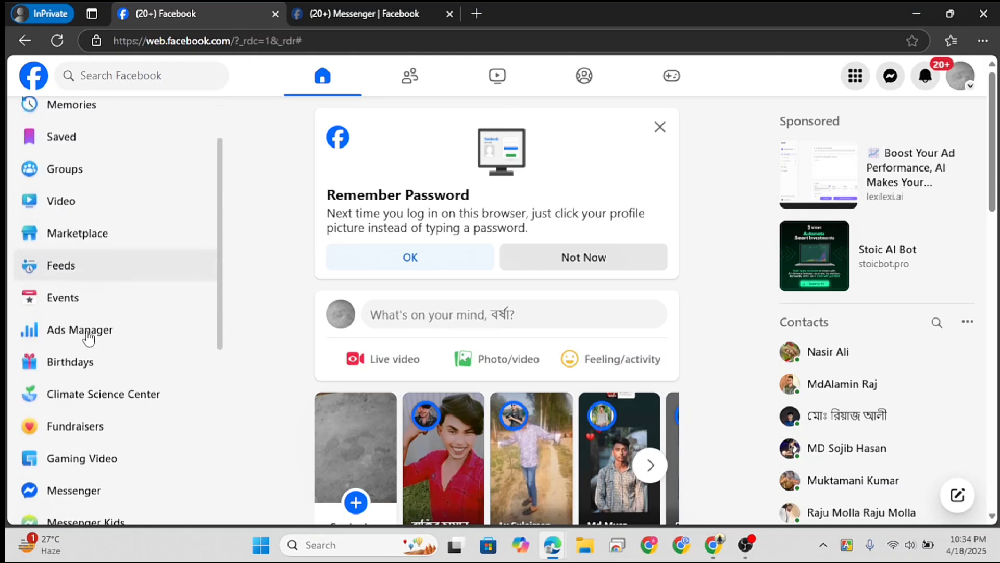
pyautogui.scroll(-1, 89, 339)
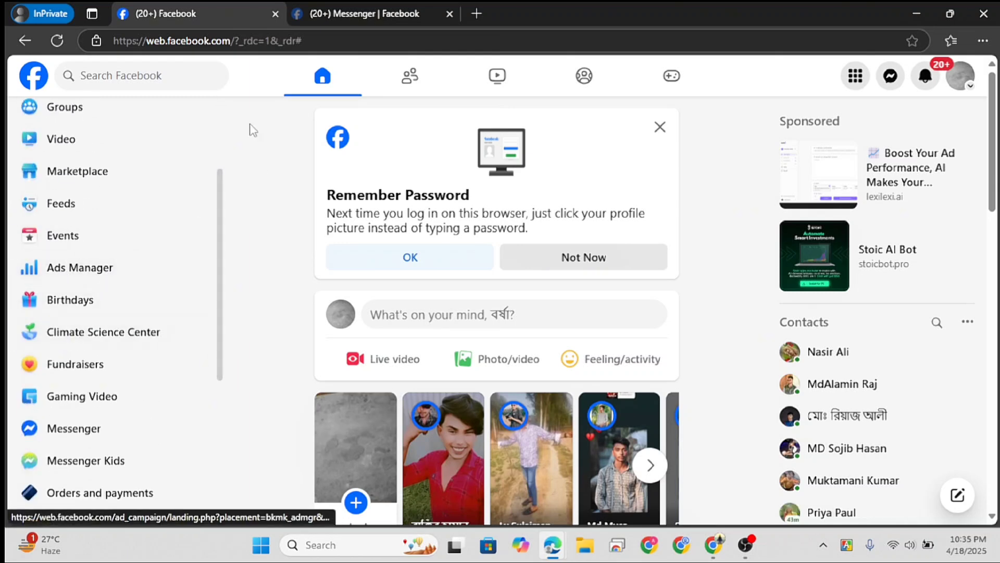
pyautogui.scroll(3, 172, 270)
pyautogui.scroll(-2, 73, 384)
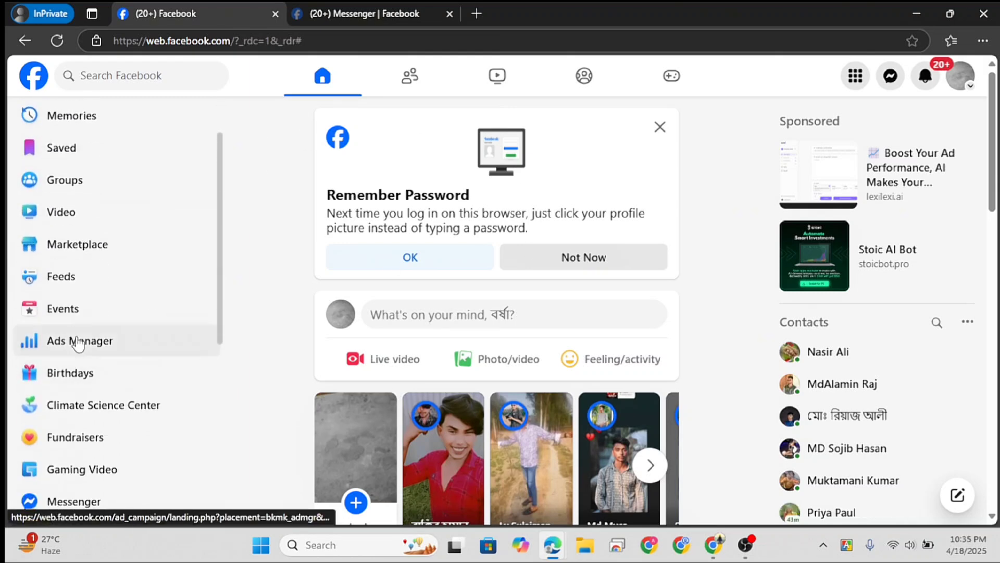
pyautogui.rightClick(78, 344)
pyautogui.click(182, 148)
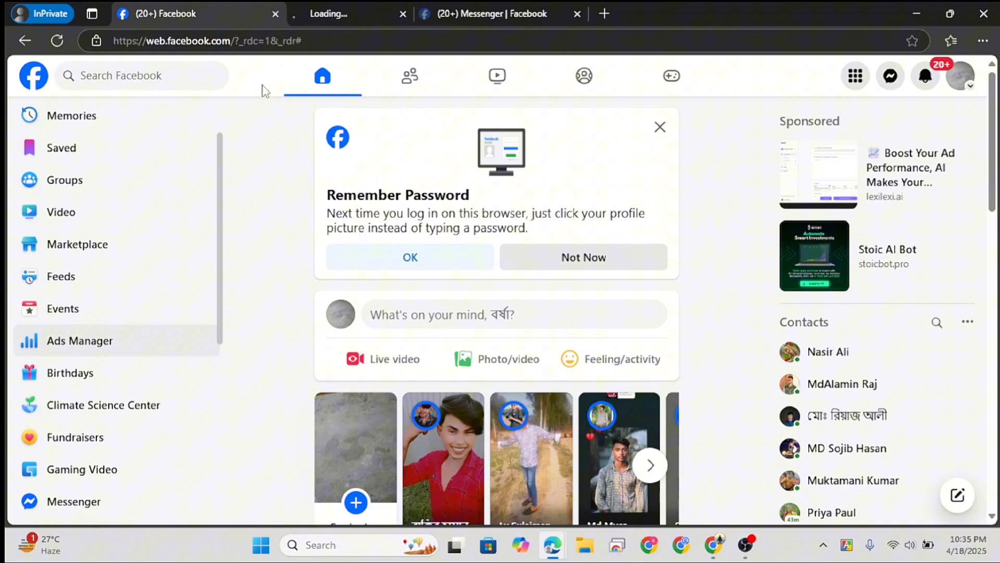
pyautogui.click(356, 4)
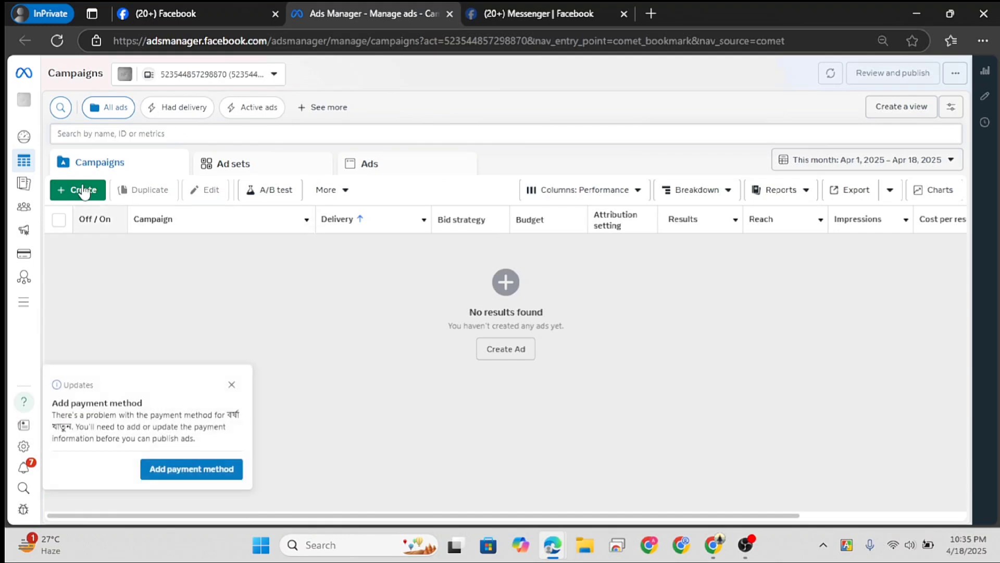
# Examine the ad accounts listed under the personal account and under the RVBM 15 business portfolio.
pyautogui.click(206, 78)
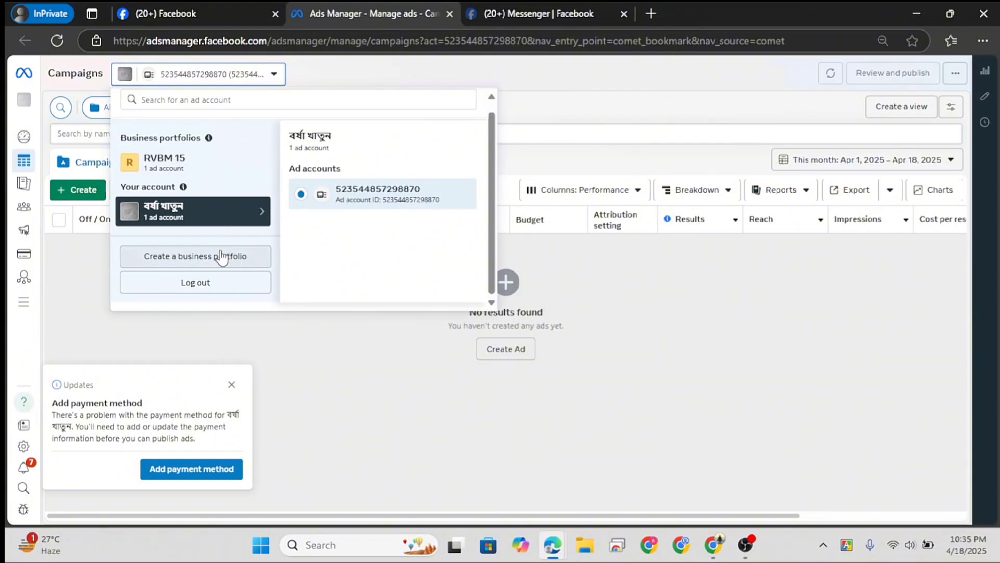
pyautogui.click(544, 95)
pyautogui.click(233, 77)
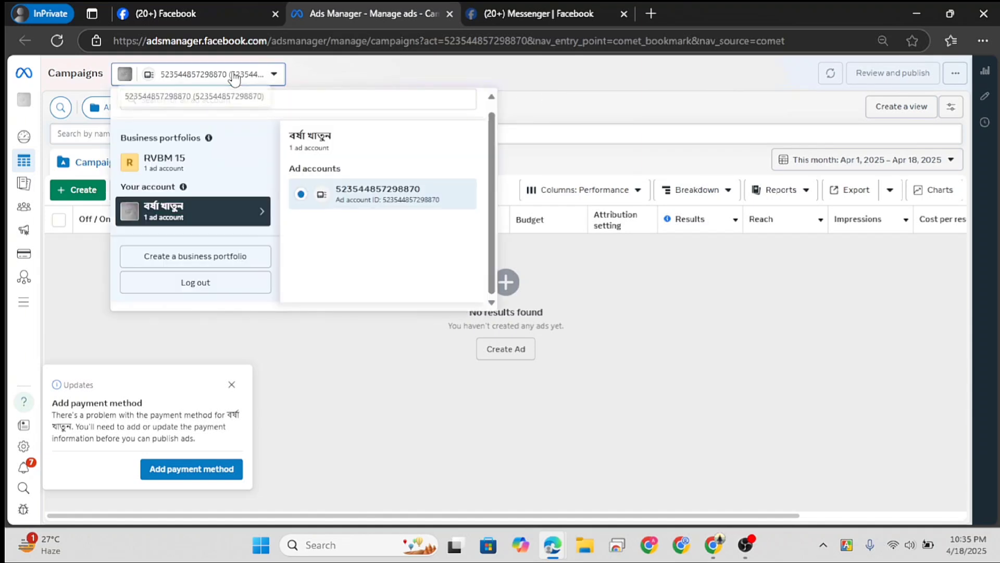
pyautogui.click(539, 93)
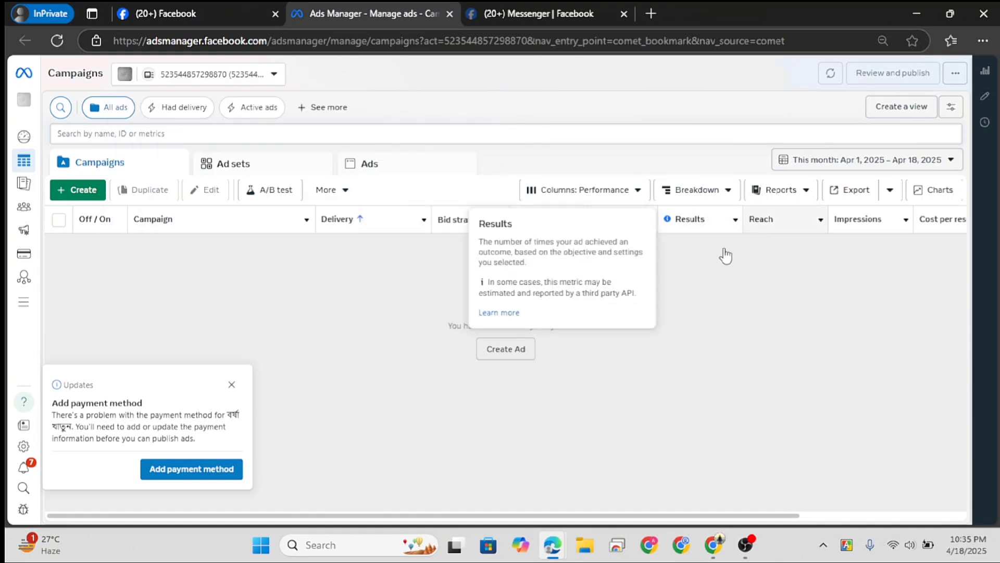
pyautogui.click(218, 79)
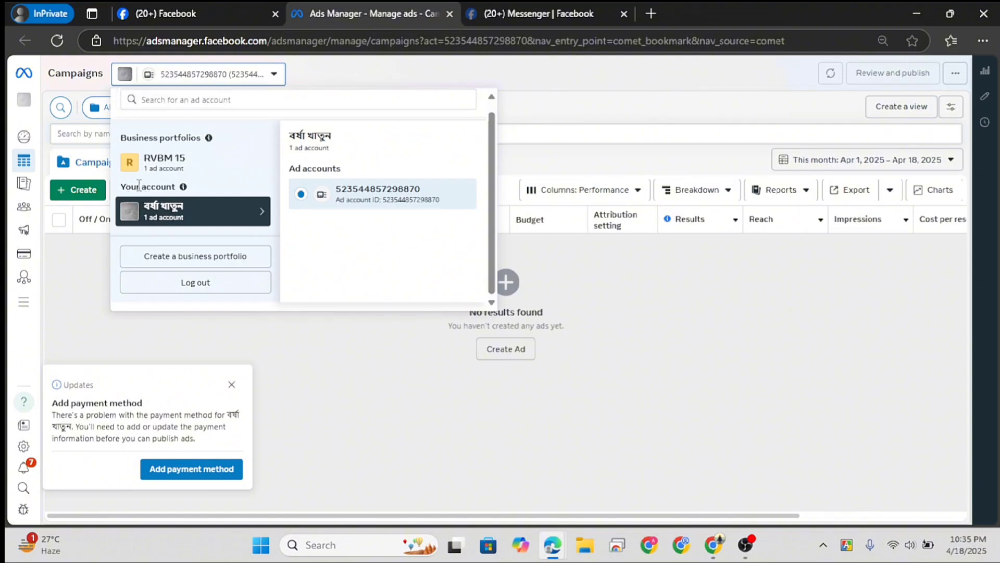
pyautogui.moveTo(119, 190); pyautogui.dragTo(182, 188)
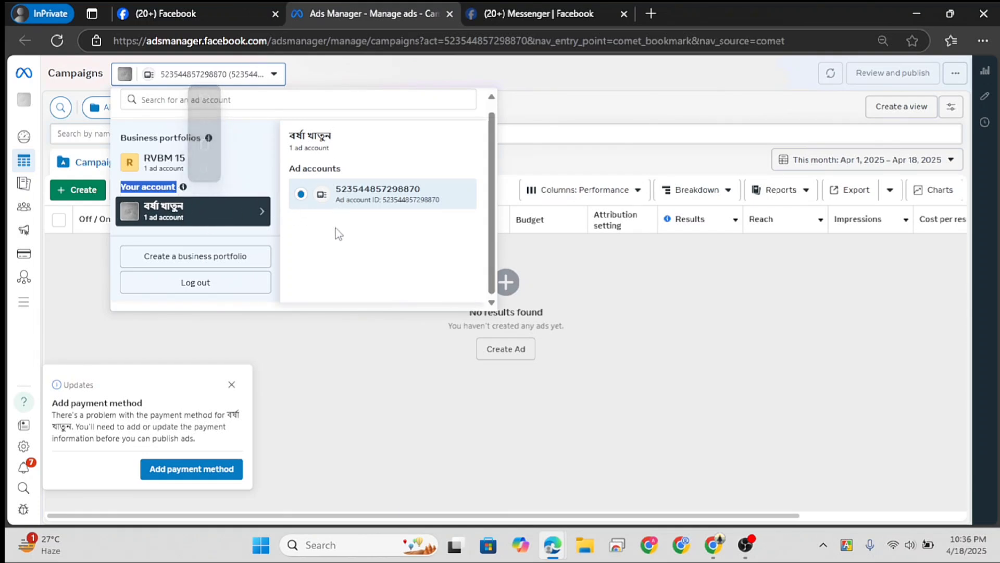
pyautogui.click(127, 133)
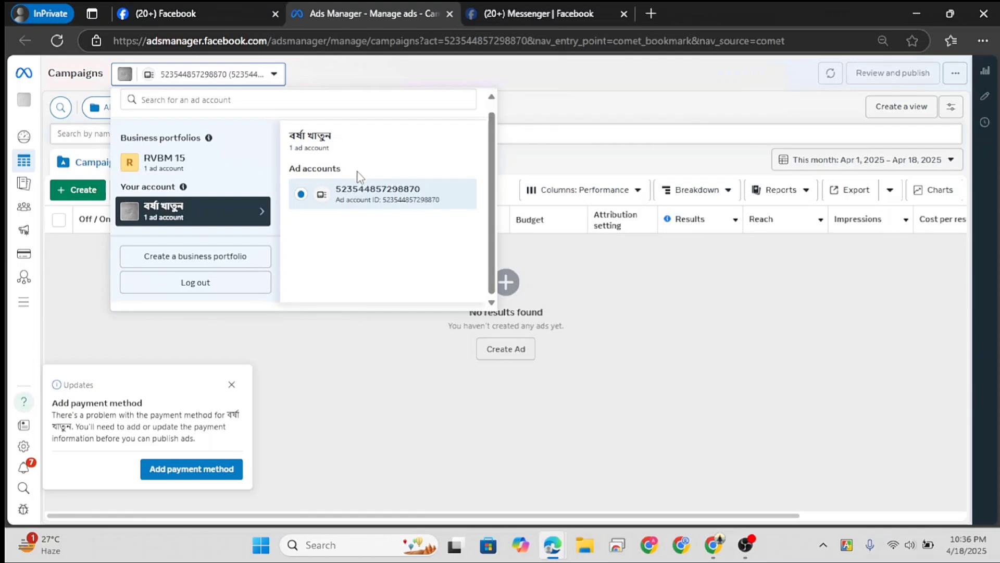
pyautogui.click(161, 170)
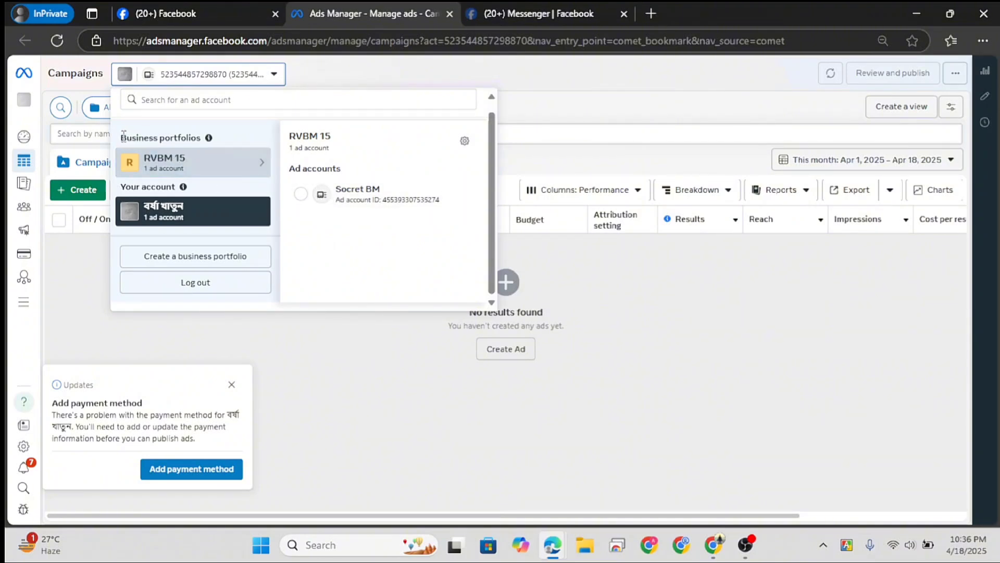
pyautogui.moveTo(122, 134); pyautogui.dragTo(208, 142)
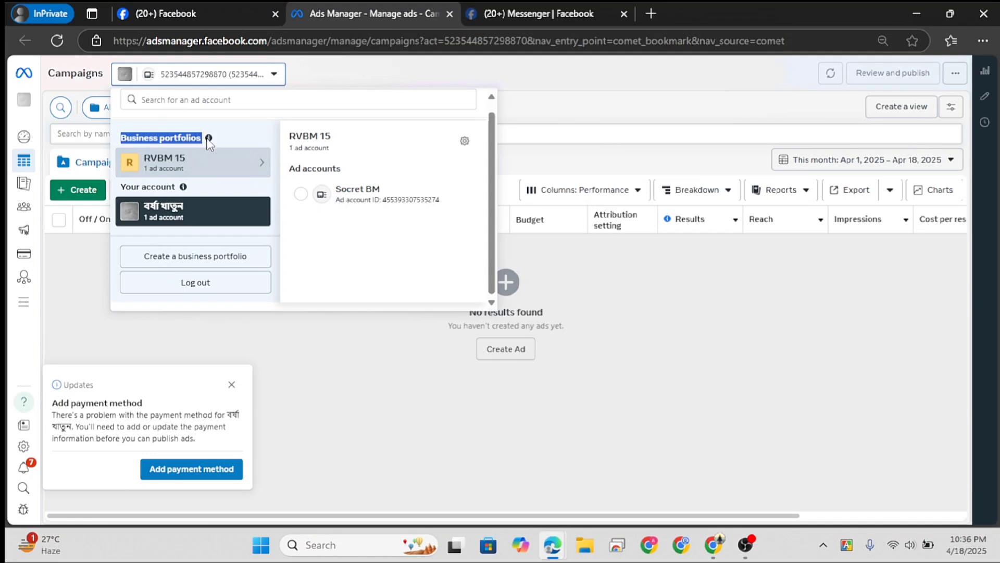
pyautogui.click(155, 137)
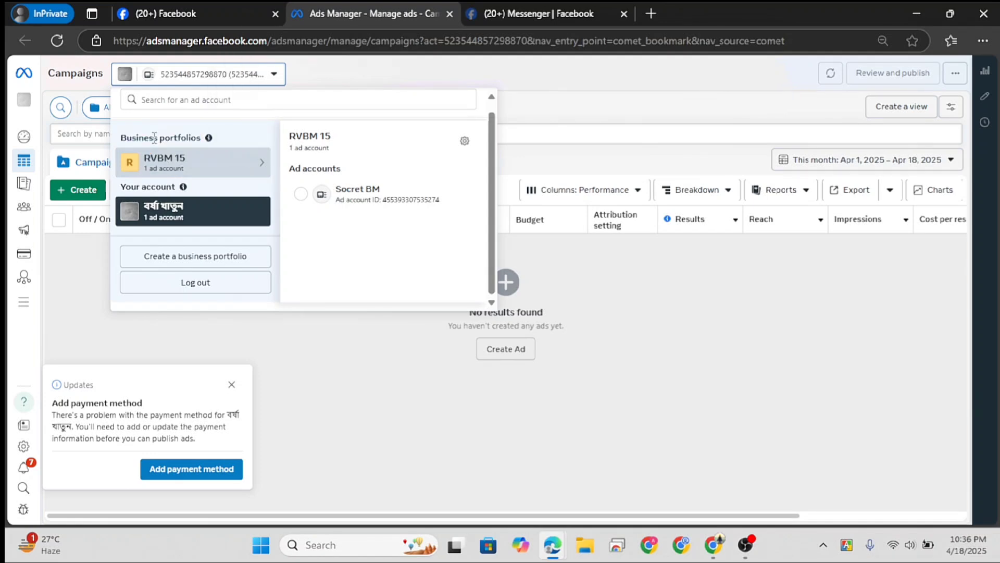
# Start creating a business portfolio and name it Mayabini.
pyautogui.click(194, 258)
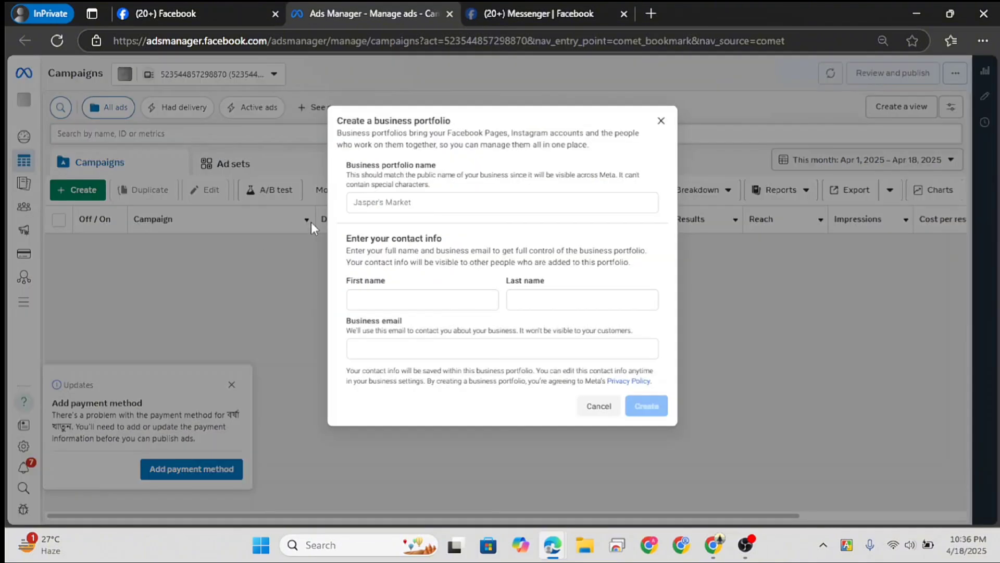
pyautogui.click(417, 200)
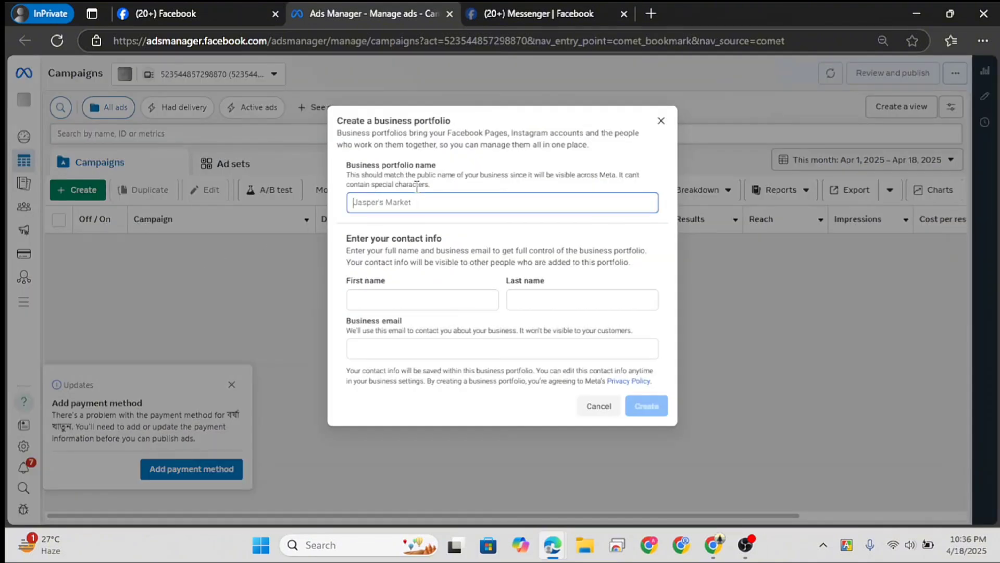
pyautogui.write('Mayabini')
pyautogui.click(417, 187)
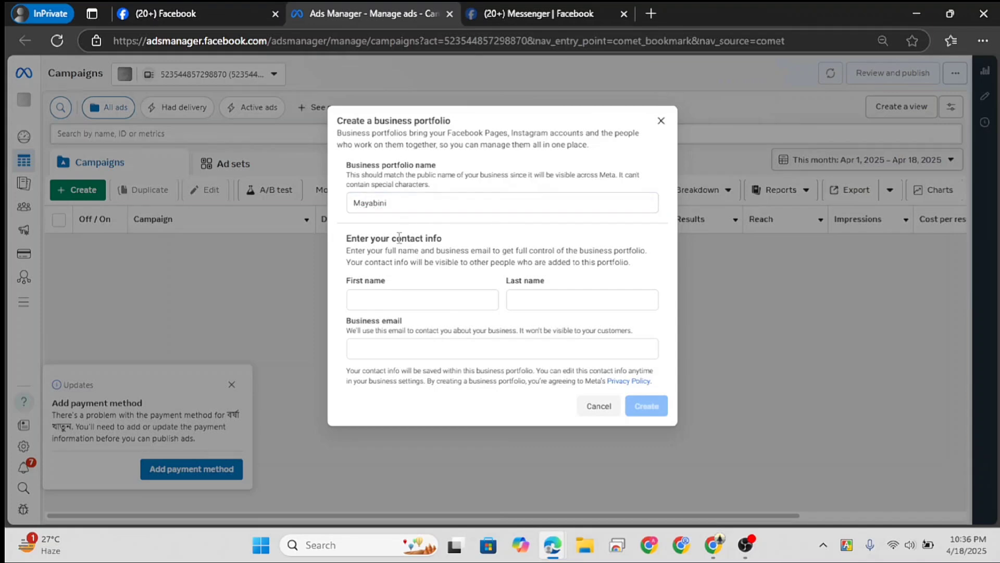
# Enter the contact's first name and last name for the business portfolio.
pyautogui.click(384, 301)
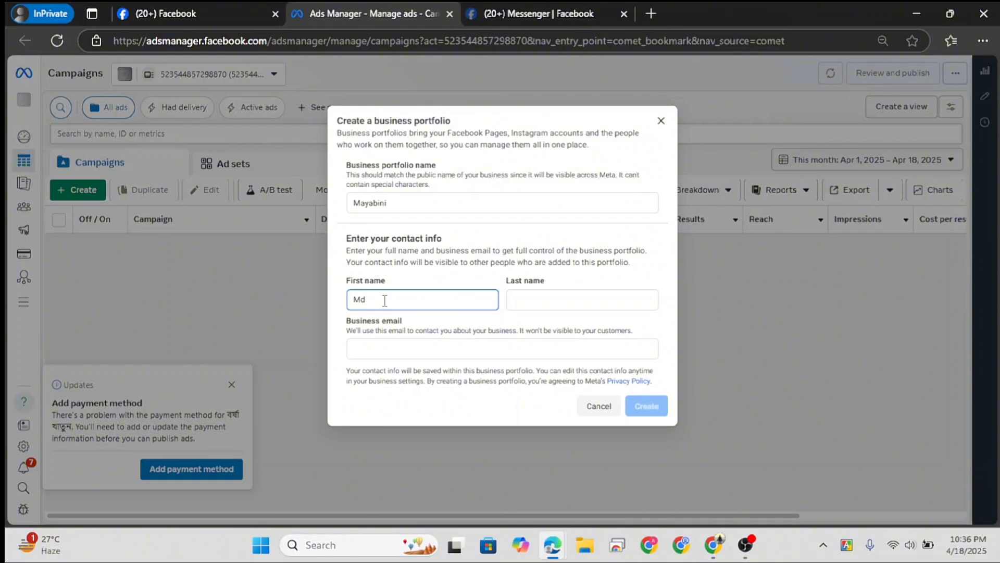
pyautogui.click(525, 302)
pyautogui.write('At')
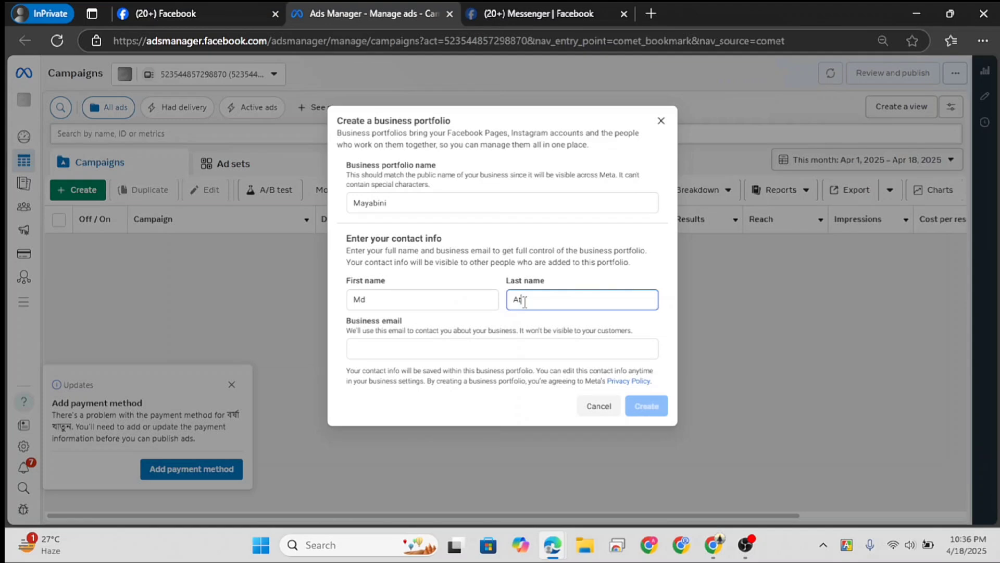
pyautogui.write('iqul')
# Switch to Gmail in Chrome, go to the second inbox and copy that Google account's email address.
pyautogui.click(420, 352)
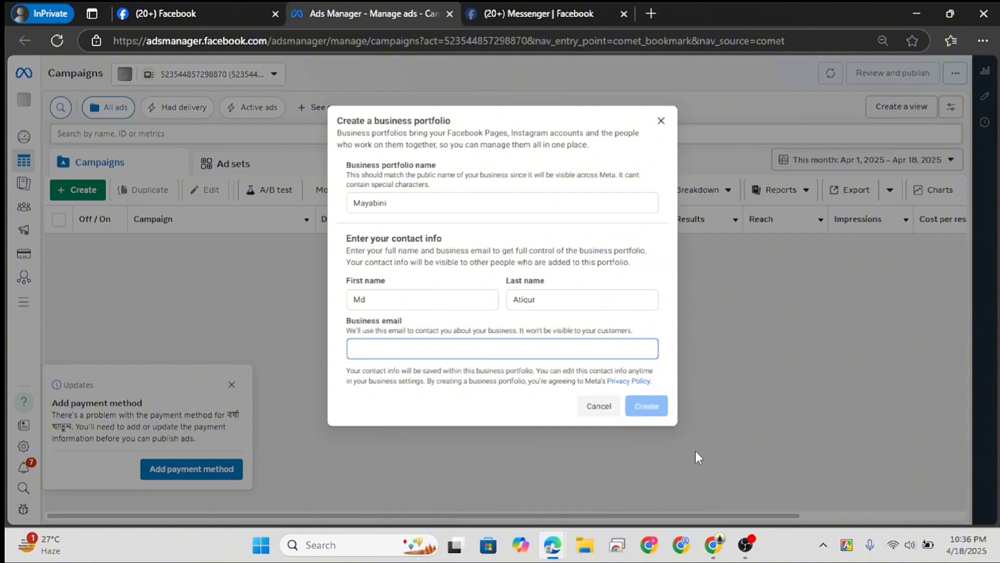
pyautogui.moveTo(714, 544)
pyautogui.click(667, 488)
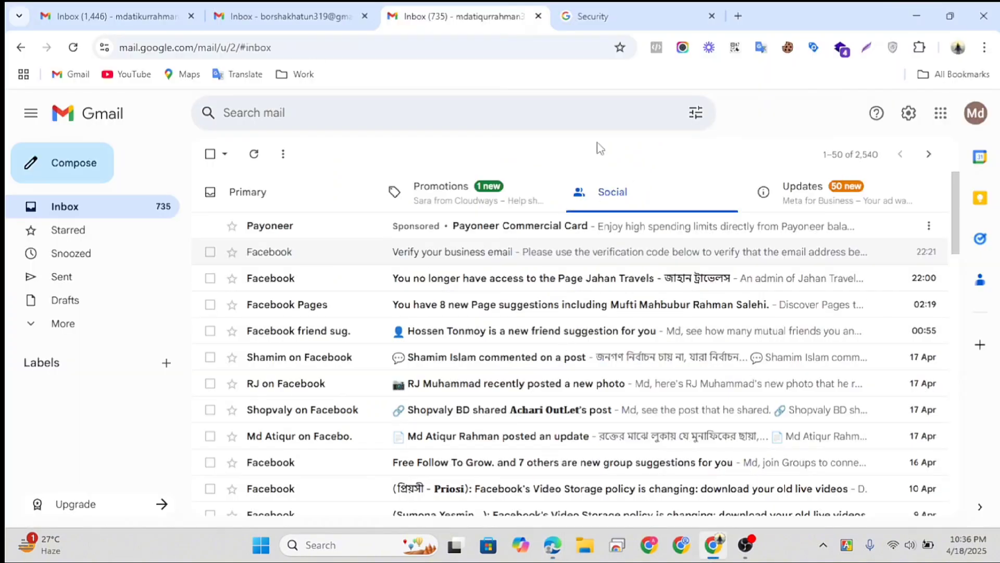
pyautogui.hotkey('ctrl', 'shift', 'Tab')
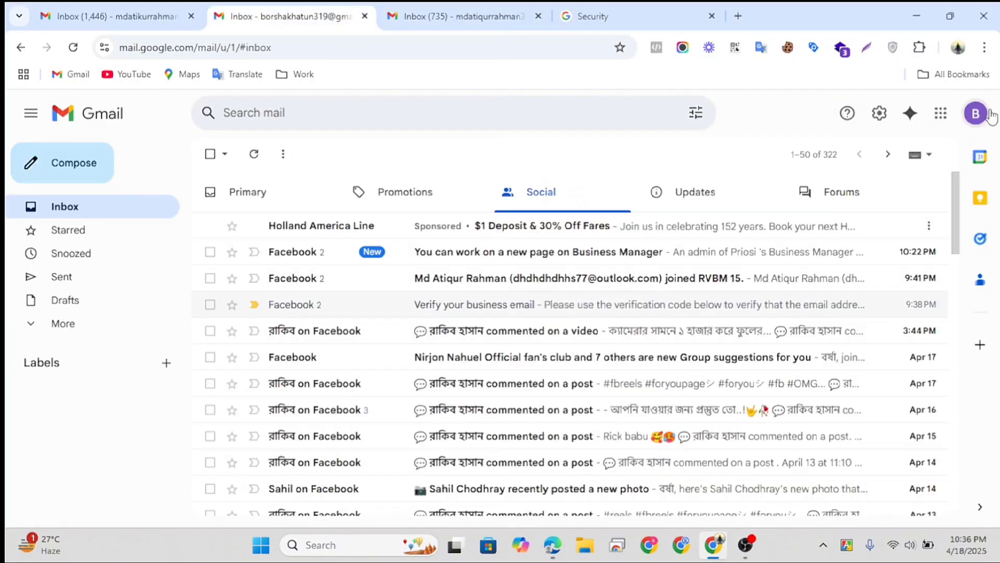
pyautogui.click(977, 110)
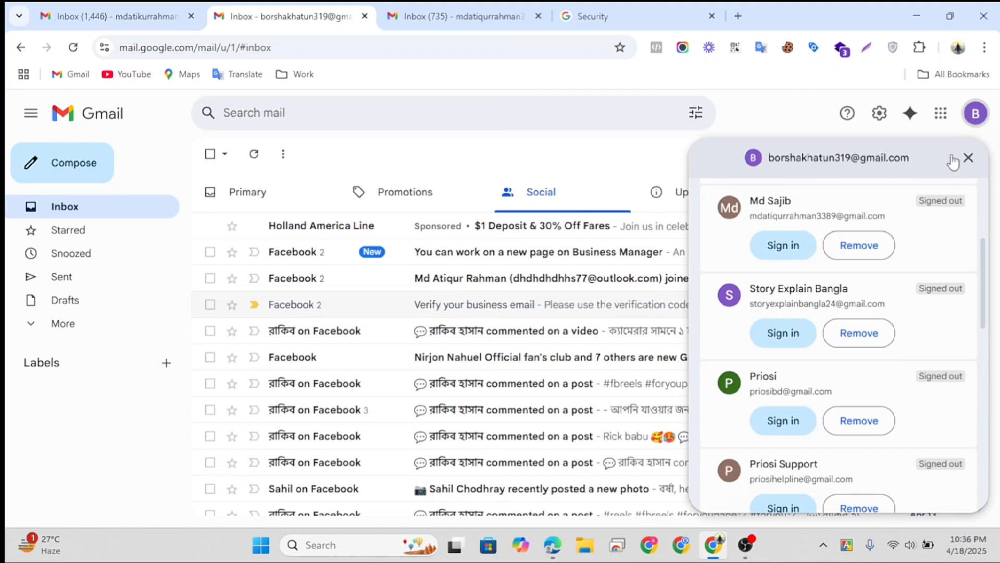
pyautogui.scroll(5, 876, 174)
pyautogui.tripleClick(857, 166)
pyautogui.hotkey('ctrl', 'c')
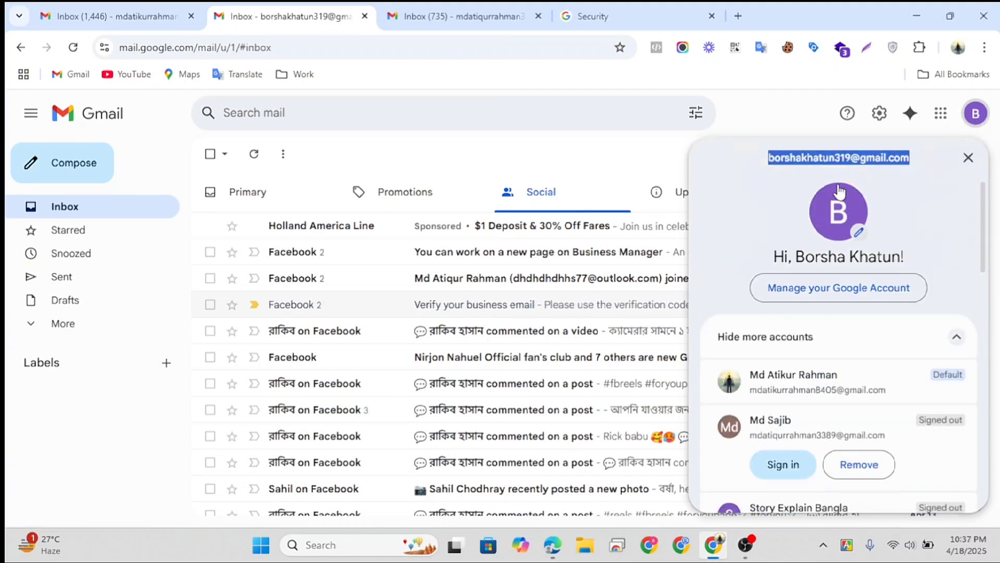
pyautogui.click(969, 157)
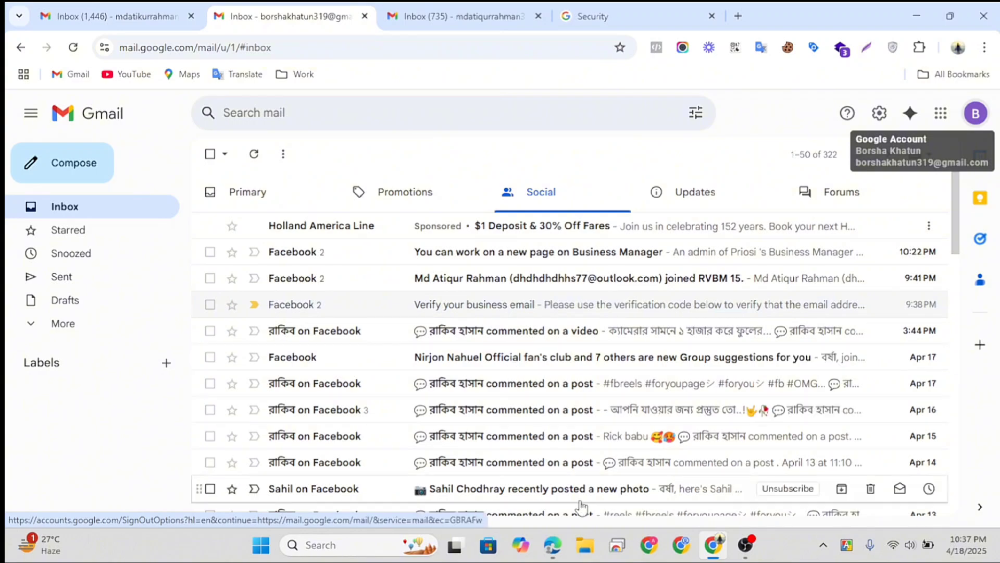
# Switch back to Ads Manager in Edge and paste the copied address as the portfolio's business email.
pyautogui.moveTo(552, 544)
pyautogui.click(598, 484)
pyautogui.click(414, 345)
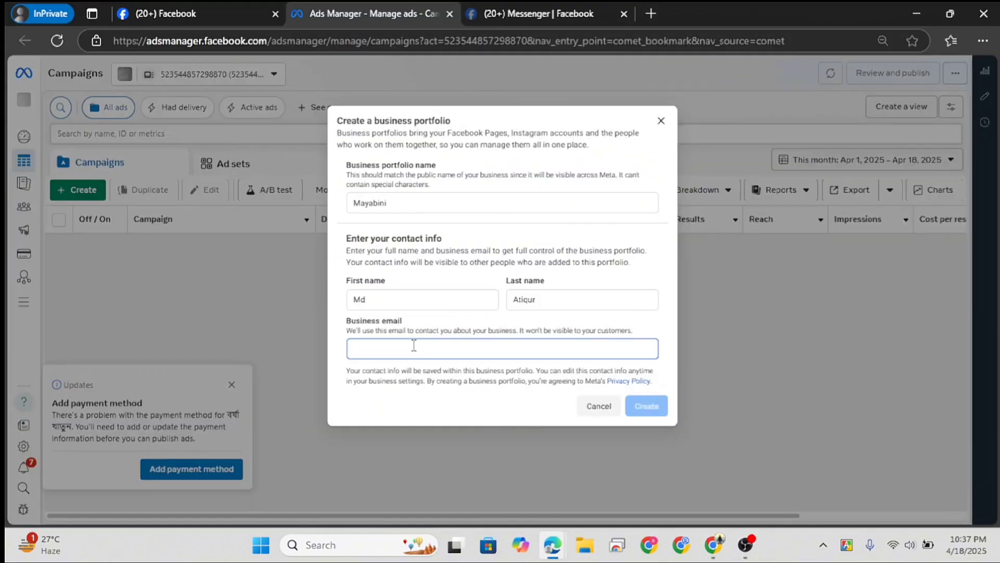
pyautogui.hotkey('ctrl', 'v')
pyautogui.hotkey('ctrl', 'f')
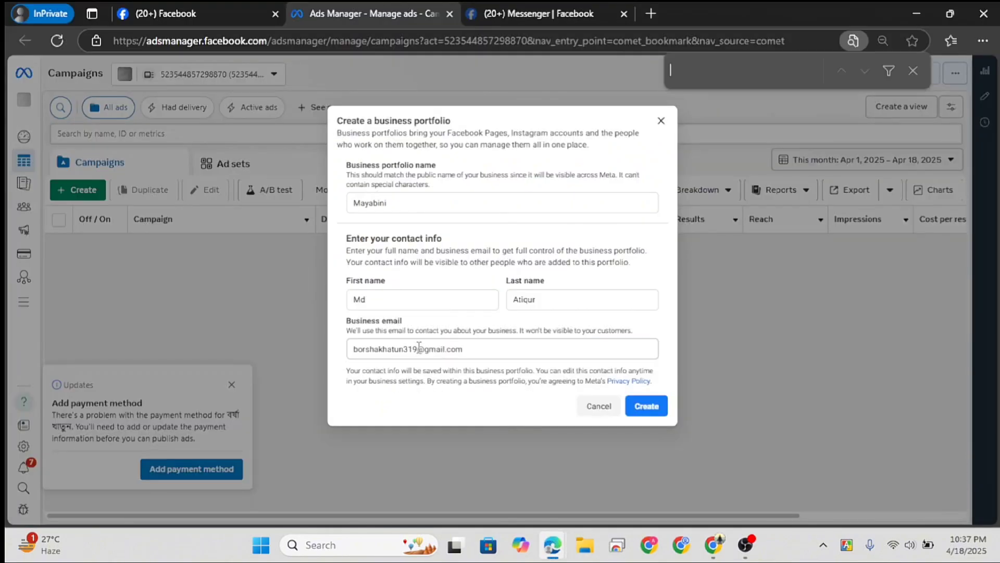
pyautogui.click(914, 71)
pyautogui.click(414, 329)
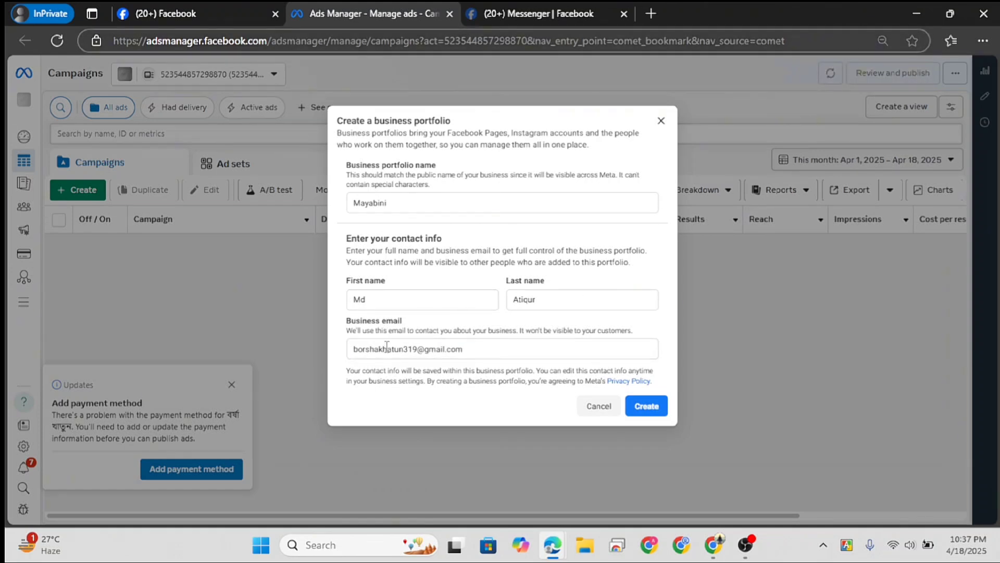
pyautogui.click(482, 349)
pyautogui.click(396, 322)
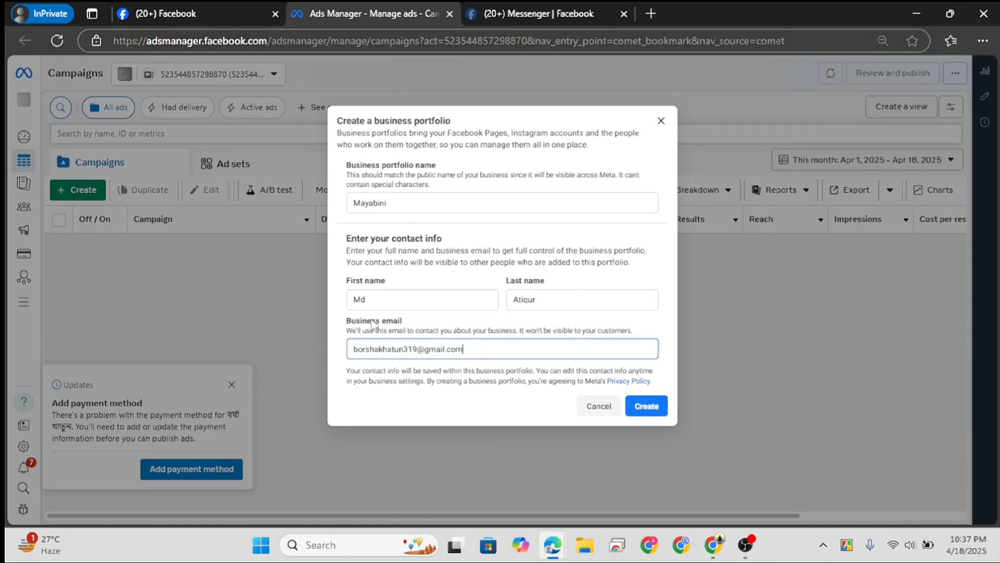
pyautogui.moveTo(347, 320); pyautogui.dragTo(436, 360)
pyautogui.click(436, 359)
pyautogui.click(470, 348)
pyautogui.moveTo(492, 352); pyautogui.dragTo(347, 358)
pyautogui.click(344, 333)
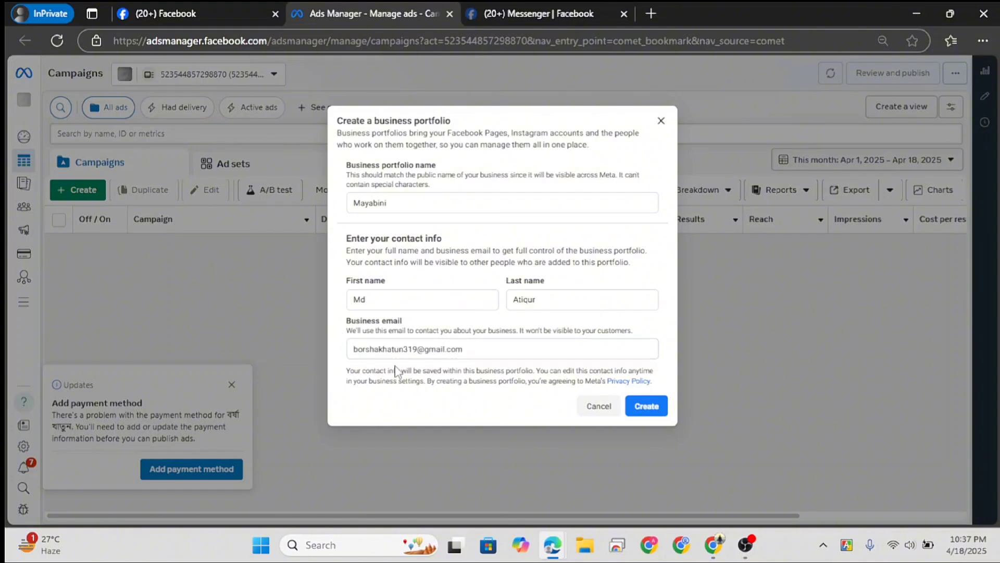
# Create the business portfolio and review the Facebook Pages offered as assets for it.
pyautogui.click(654, 404)
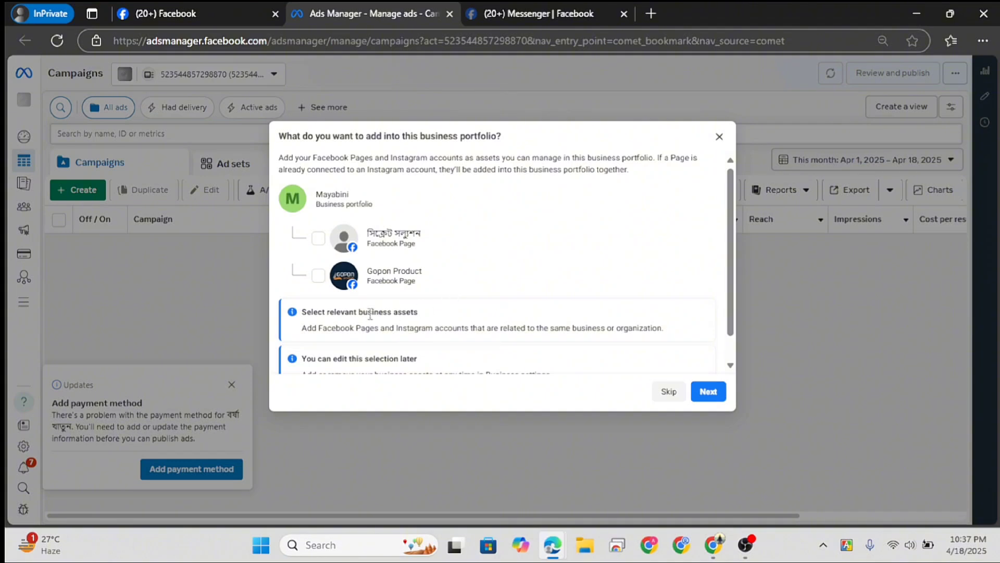
pyautogui.scroll(-1, 363, 296)
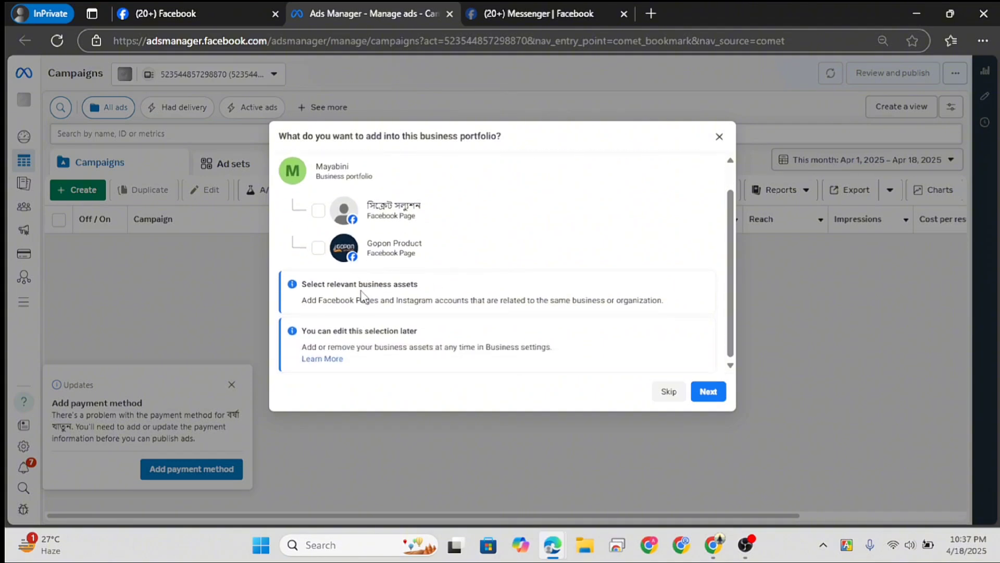
pyautogui.scroll(1, 357, 295)
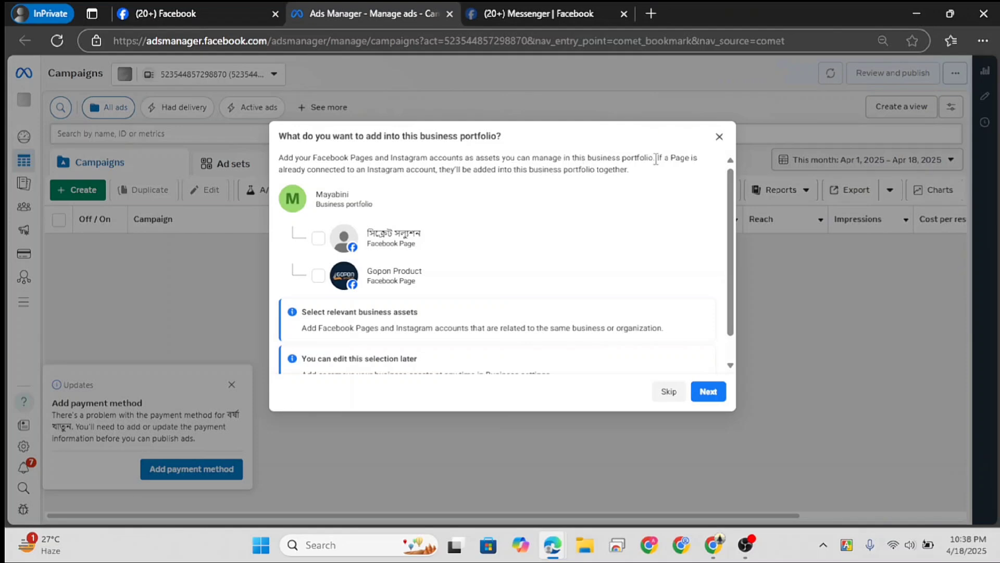
pyautogui.moveTo(656, 159); pyautogui.dragTo(308, 158)
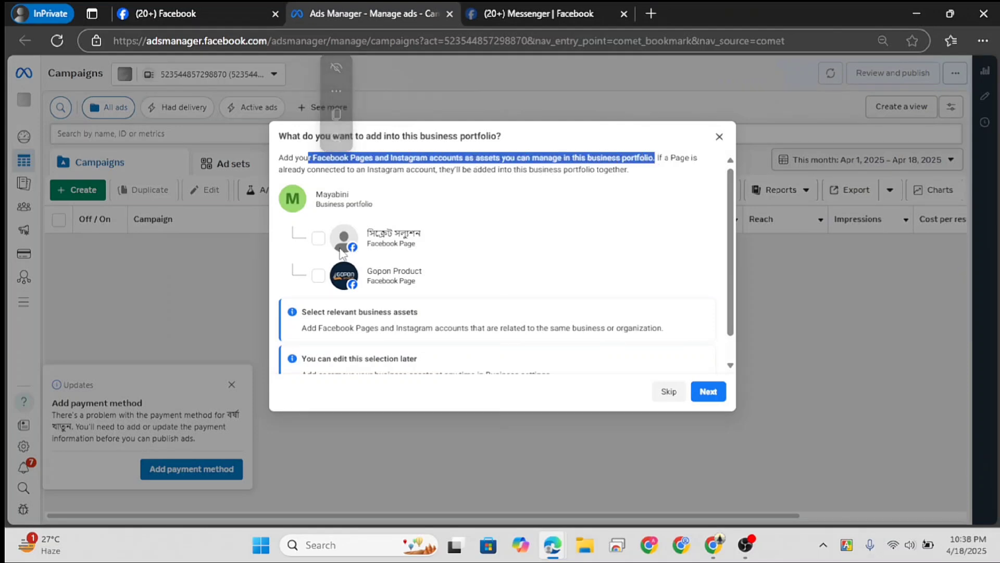
# Continue past the asset selection without adding any Facebook Page to the Mayabini portfolio.
pyautogui.scroll(-1, 340, 247)
pyautogui.moveTo(332, 203); pyautogui.dragTo(324, 224)
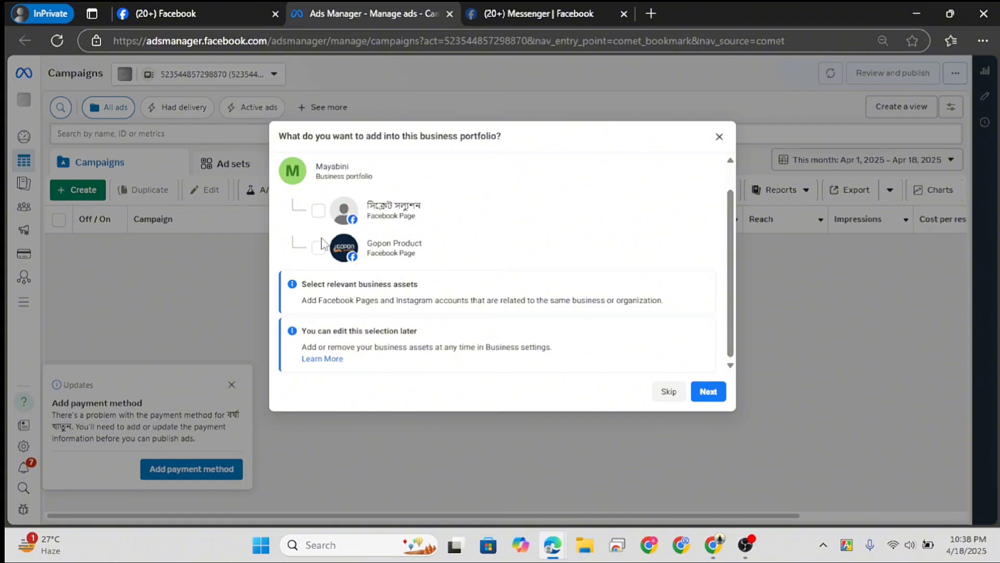
pyautogui.click(319, 213)
pyautogui.click(320, 213)
pyautogui.click(711, 399)
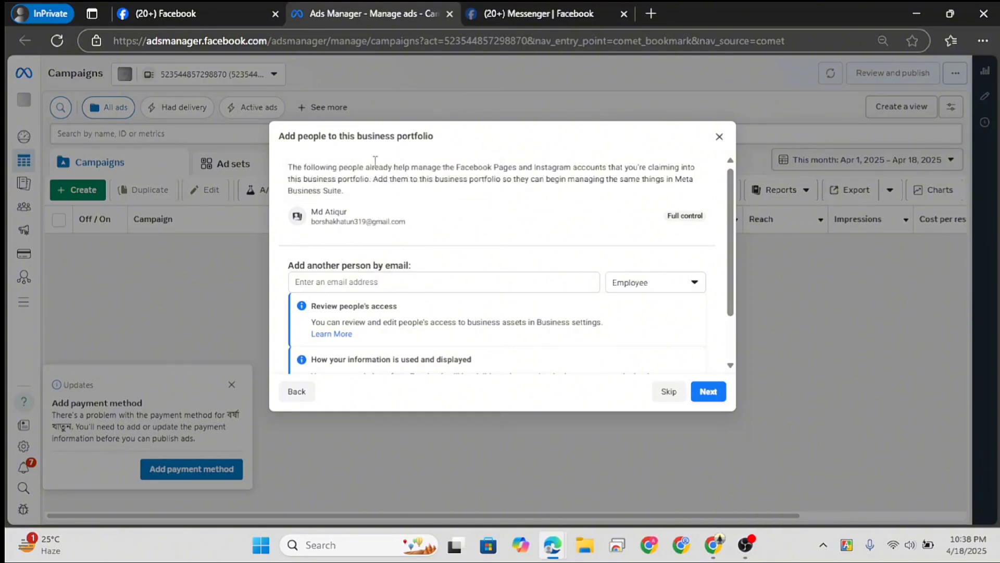
# Switch to Outlook in the other Edge window, open the older Meta for Business message and copy the recipient email address from its footer.
pyautogui.scroll(-2, 408, 316)
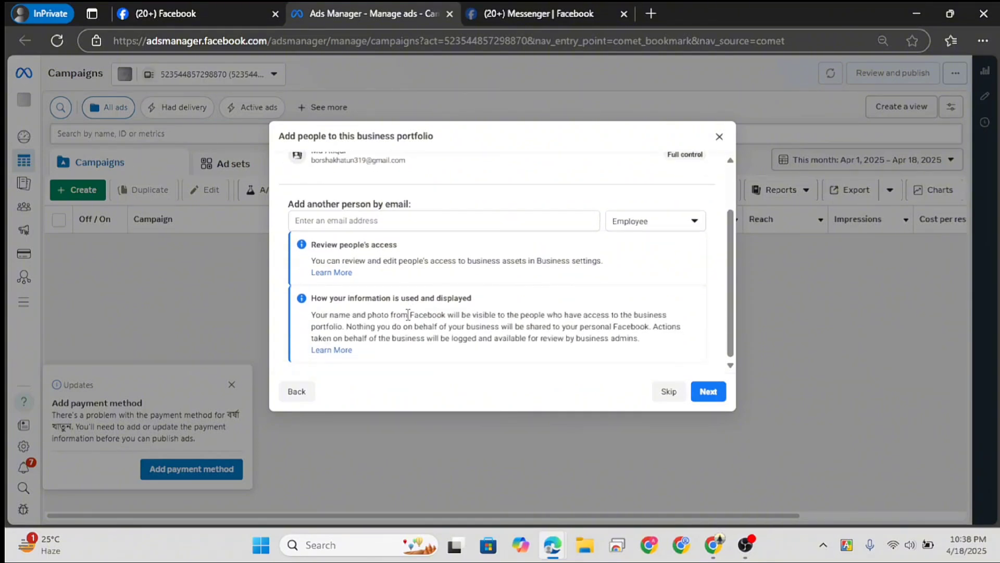
pyautogui.click(386, 219)
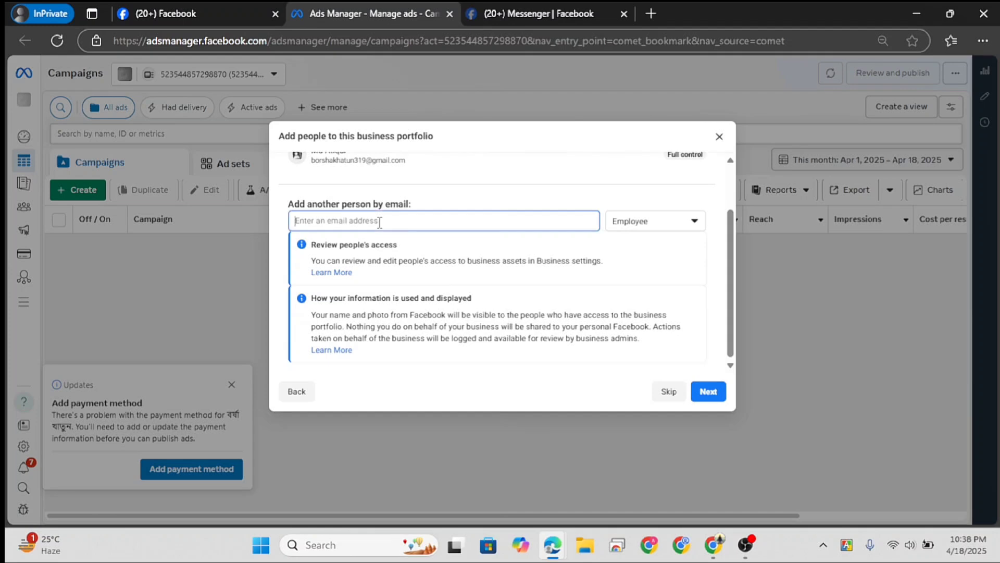
pyautogui.scroll(1, 442, 285)
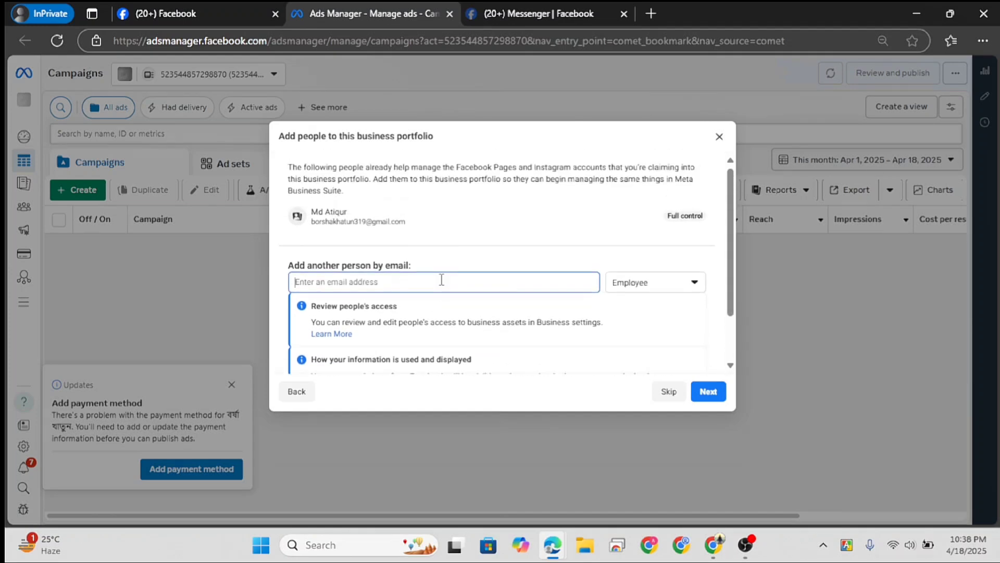
pyautogui.moveTo(549, 544)
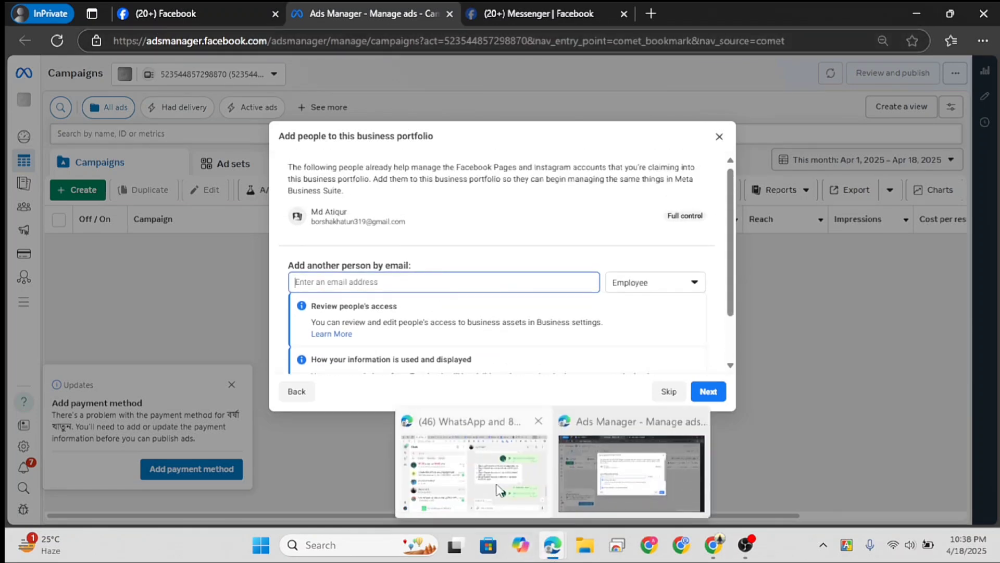
pyautogui.click(500, 487)
pyautogui.click(786, 14)
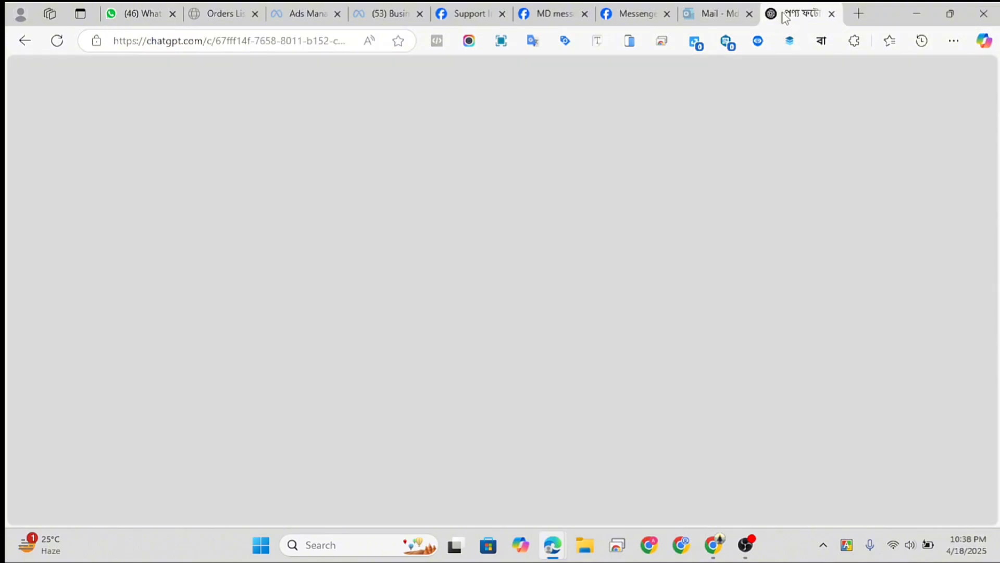
pyautogui.click(719, 13)
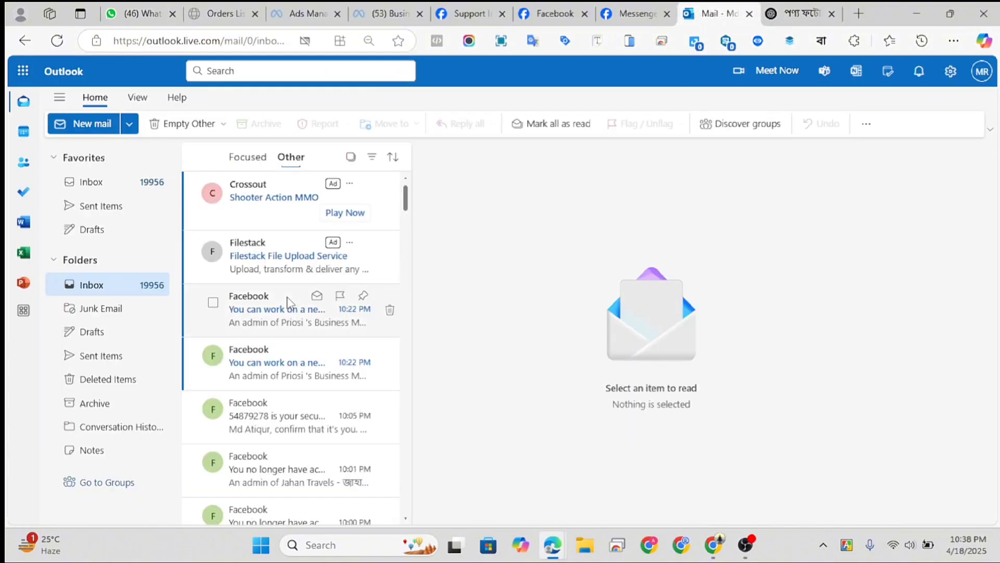
pyautogui.click(245, 164)
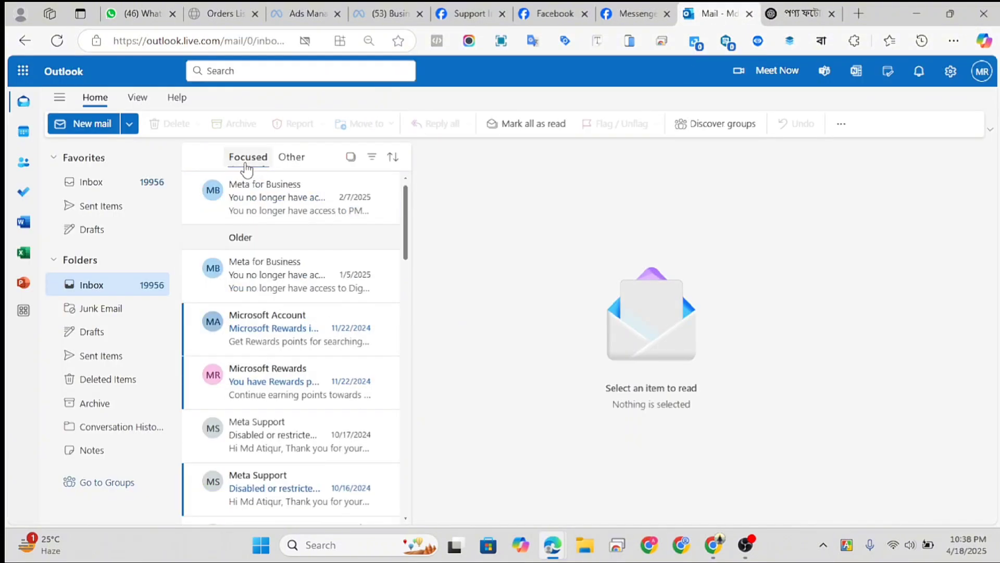
pyautogui.click(264, 295)
pyautogui.rightClick(589, 417)
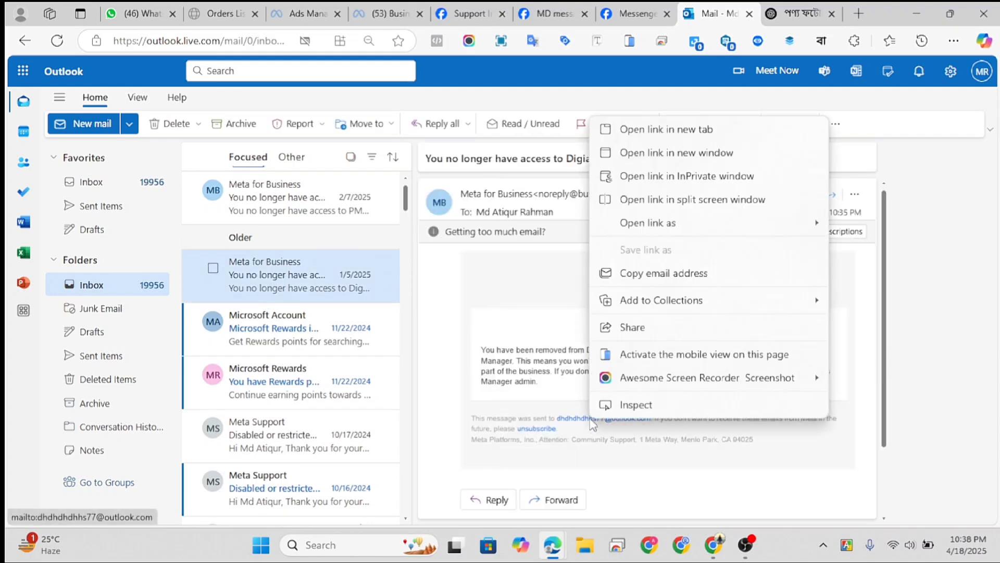
pyautogui.click(640, 279)
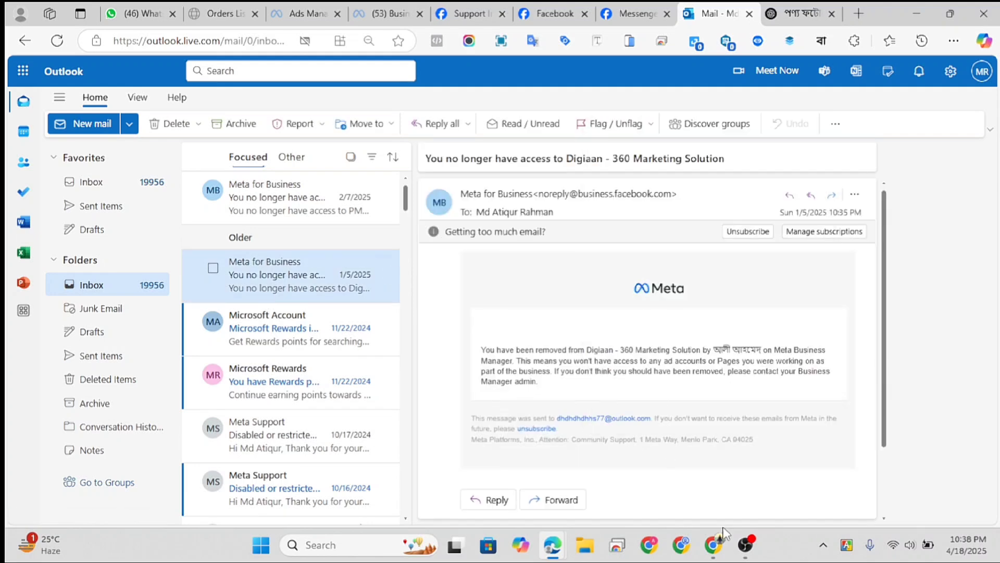
# Return to the Ads Manager window and paste the copied address as the email of another person to add to the portfolio.
pyautogui.moveTo(558, 542)
pyautogui.click(614, 472)
pyautogui.click(377, 281)
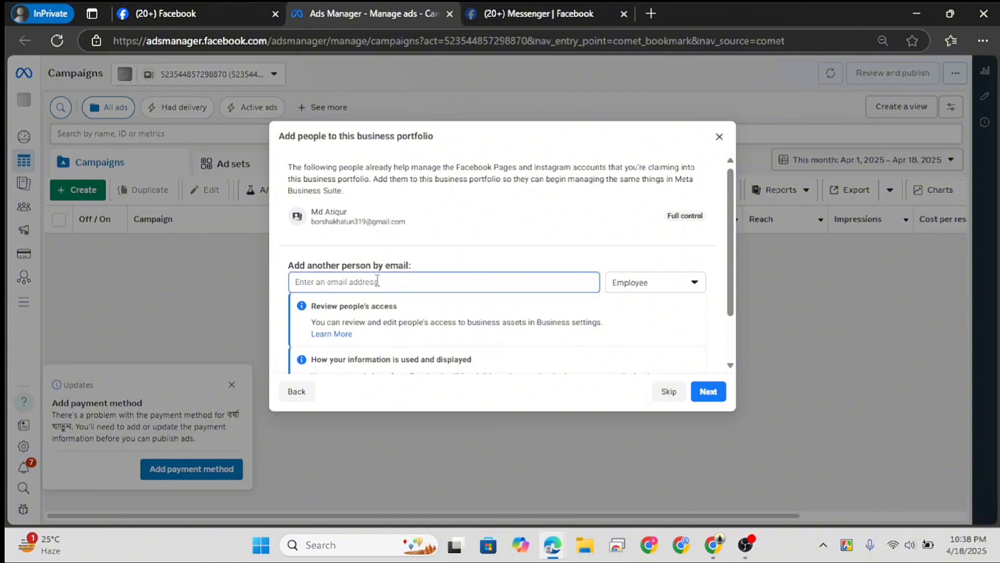
pyautogui.hotkey('ctrl', 'v')
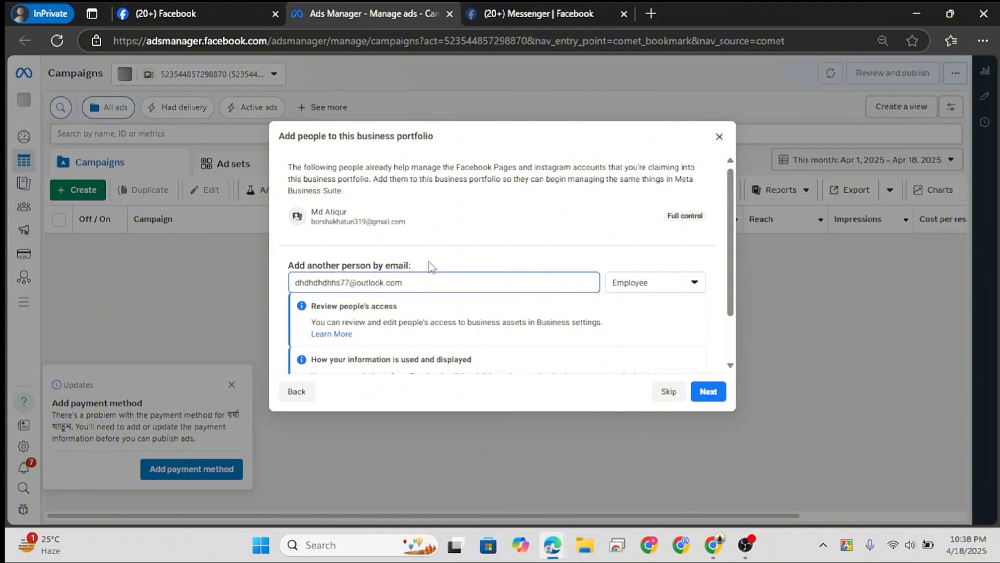
pyautogui.click(403, 282)
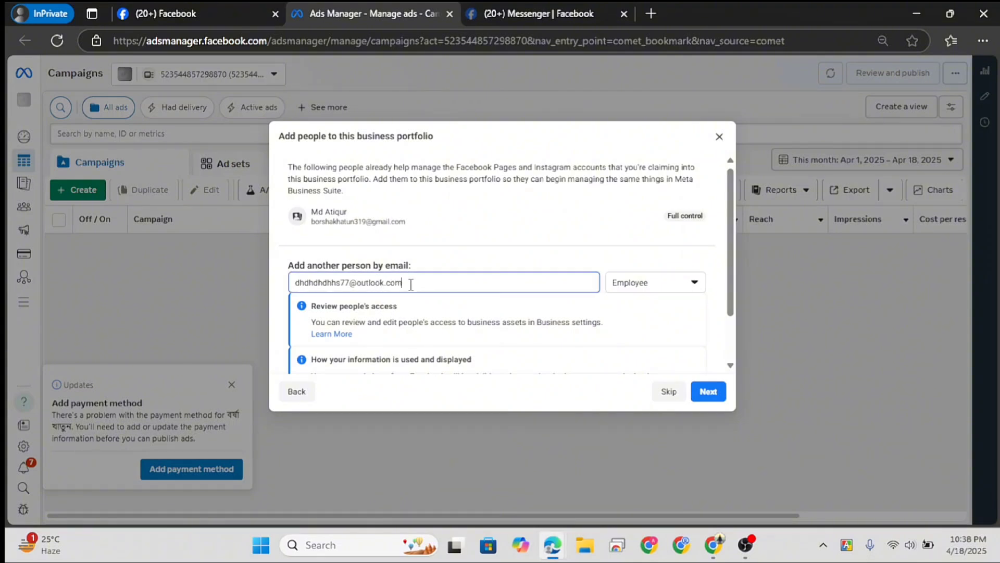
# Give the added person Full control of the business portfolio and continue to the review page.
pyautogui.click(653, 284)
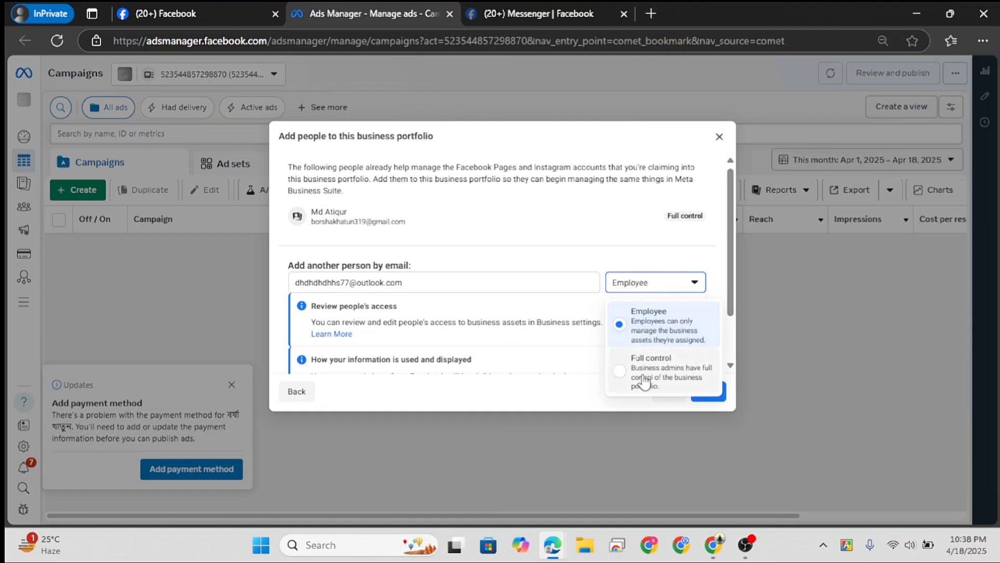
pyautogui.click(645, 381)
pyautogui.scroll(-1, 562, 286)
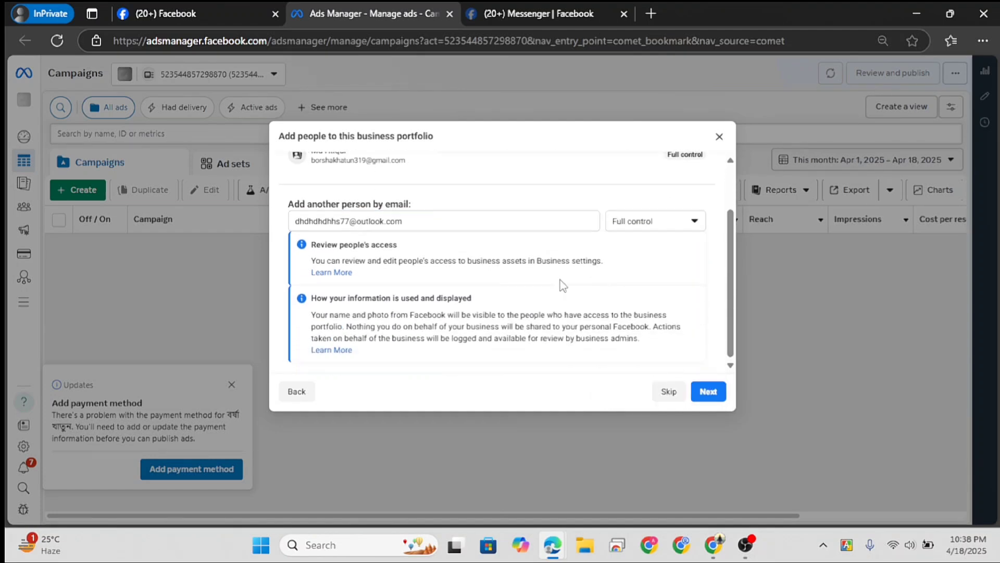
pyautogui.click(710, 392)
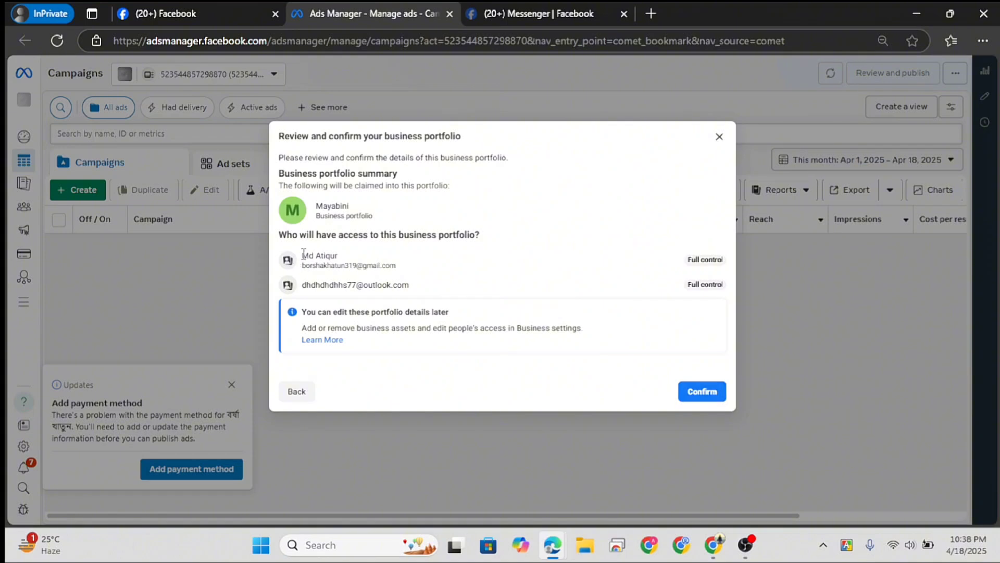
# Review the Mayabini portfolio summary and the people with access, and confirm the business portfolio.
pyautogui.moveTo(304, 254); pyautogui.dragTo(405, 269)
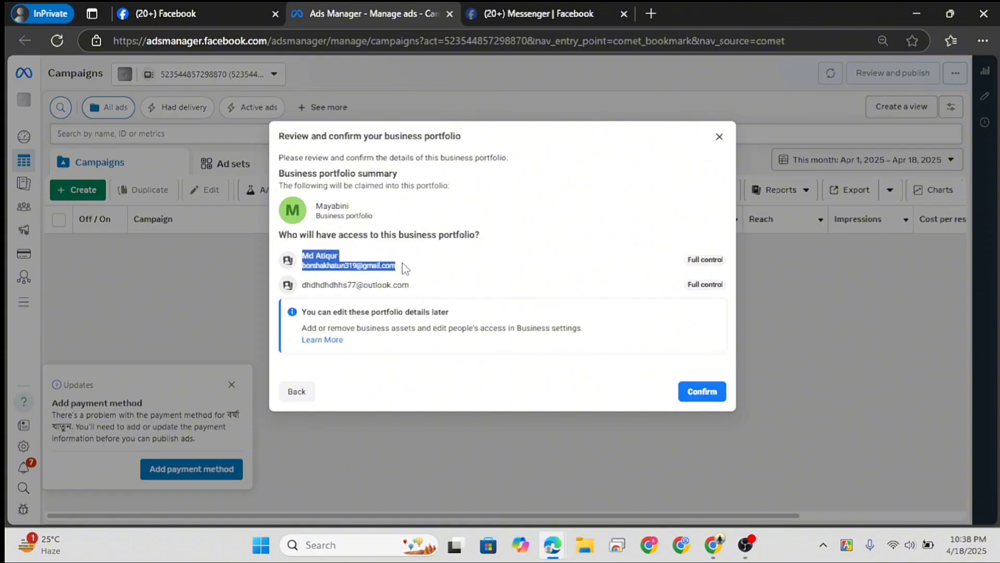
pyautogui.click(316, 265)
pyautogui.moveTo(303, 261); pyautogui.dragTo(398, 277)
pyautogui.click(341, 274)
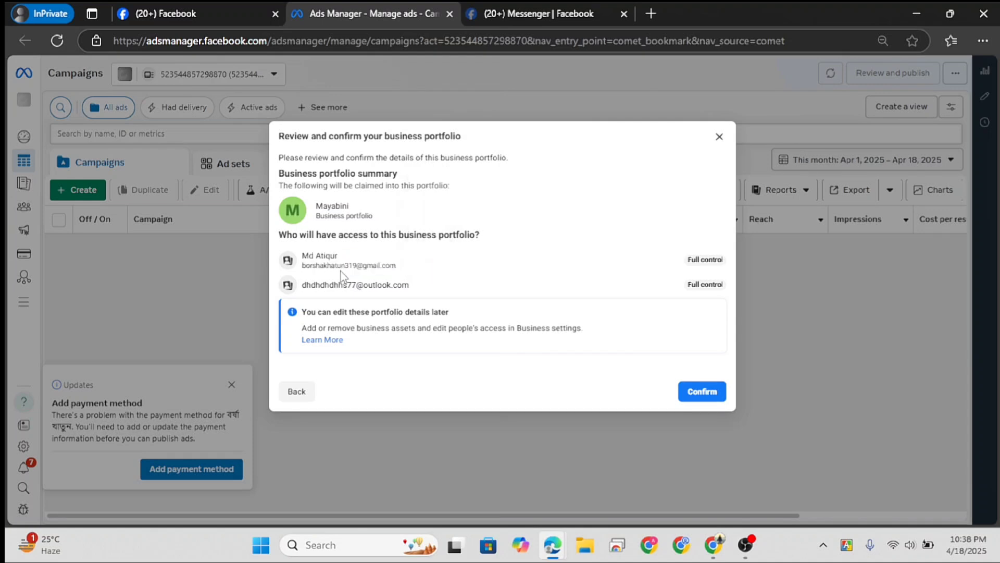
pyautogui.doubleClick(319, 206)
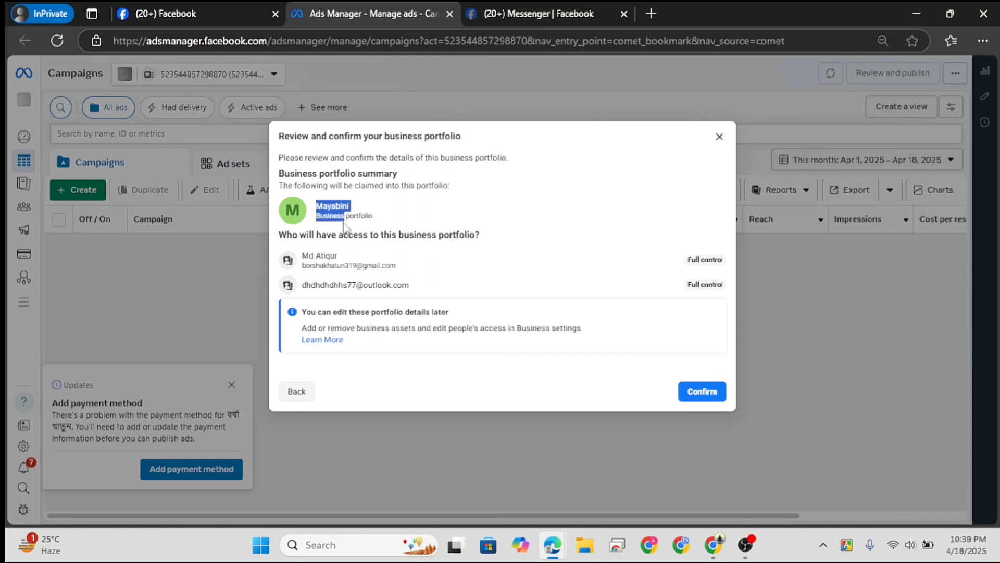
pyautogui.moveTo(306, 284); pyautogui.dragTo(411, 293)
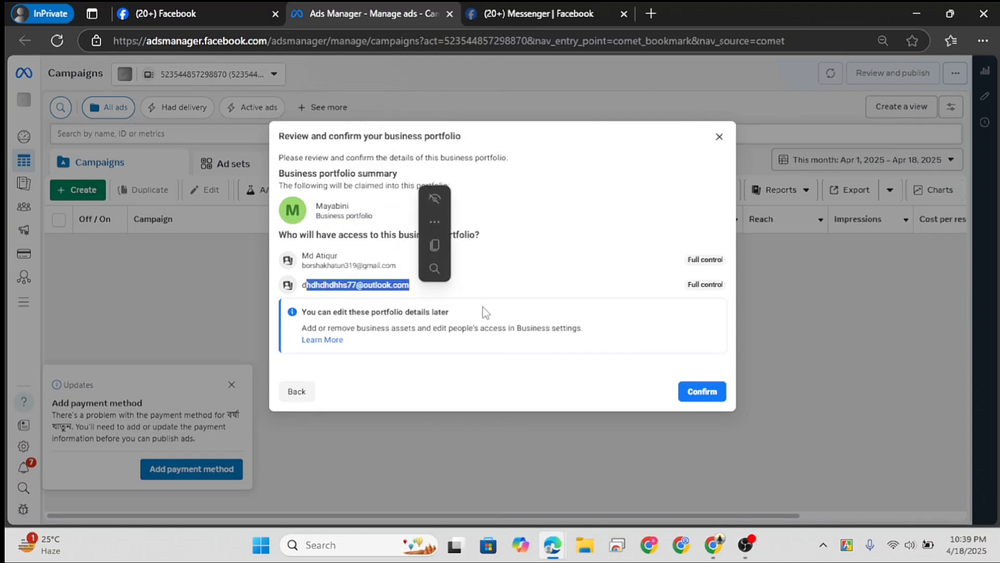
pyautogui.click(710, 390)
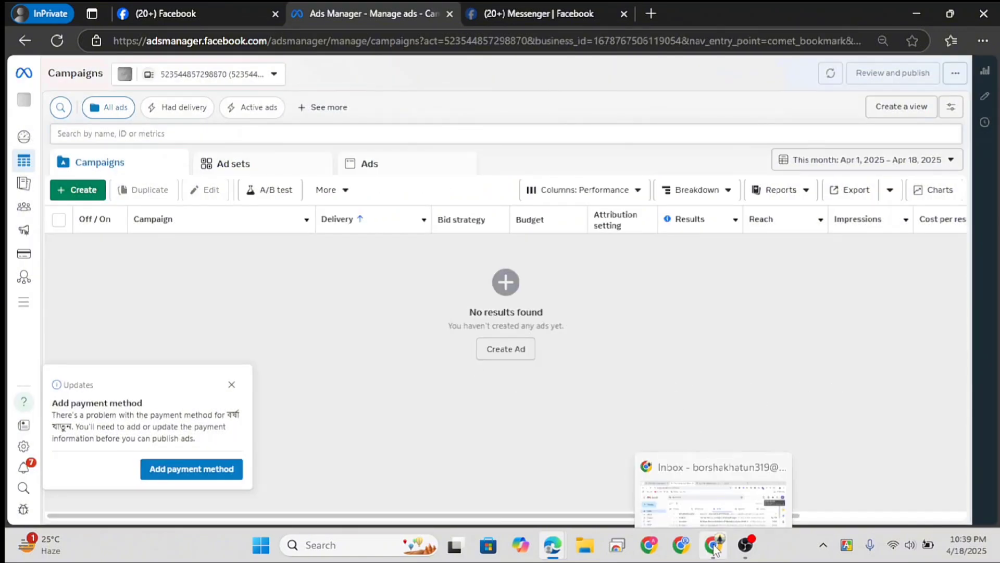
# Switch to Gmail in Chrome and open Facebook's "Confirm your business email address" message.
pyautogui.click(711, 454)
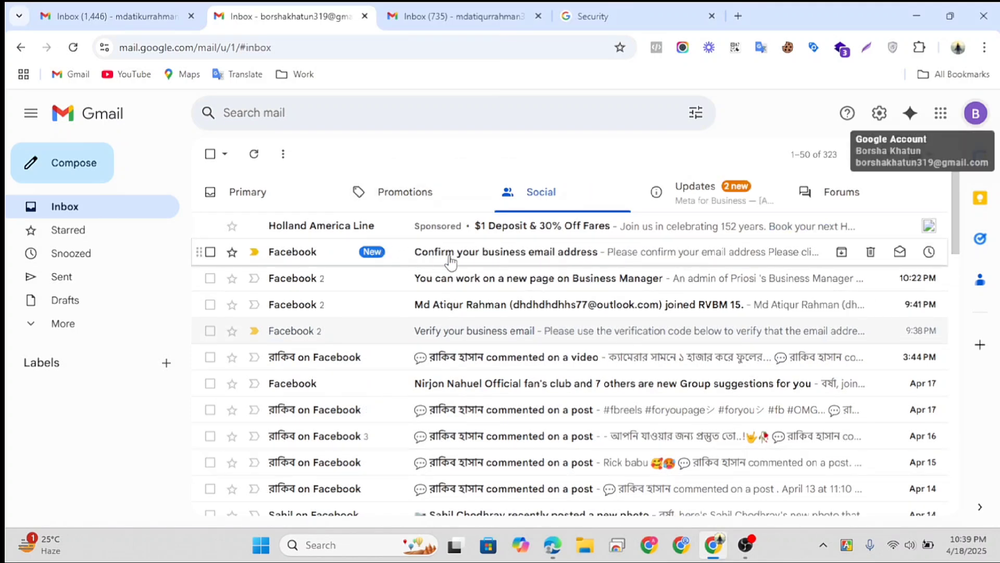
pyautogui.click(532, 265)
pyautogui.scroll(-2, 529, 264)
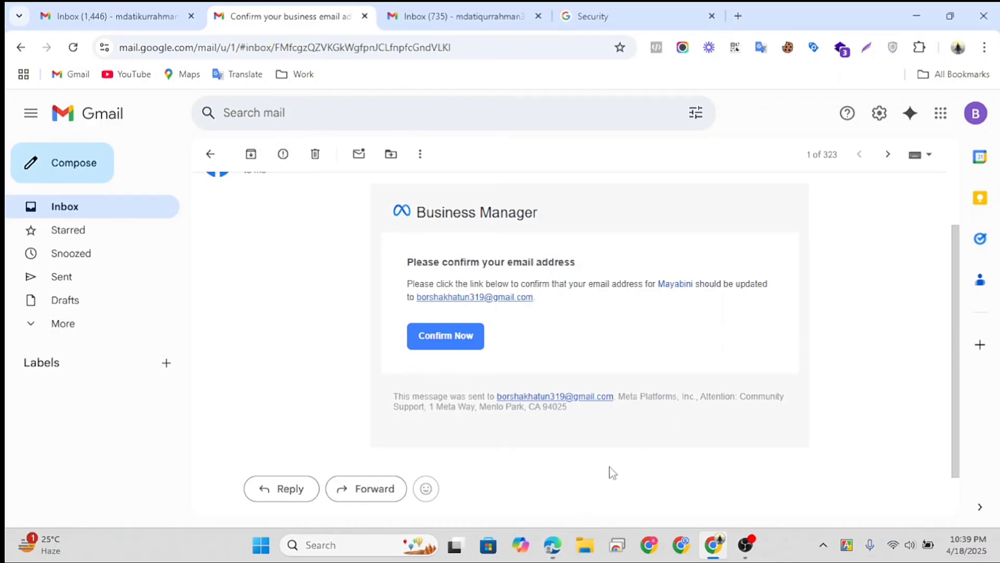
pyautogui.moveTo(553, 545)
pyautogui.click(637, 485)
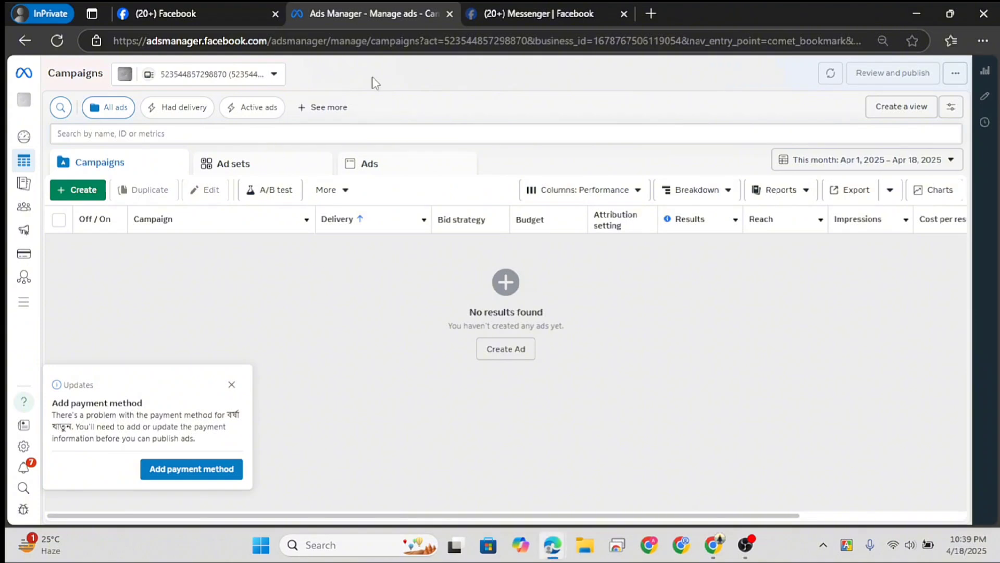
pyautogui.moveTo(716, 547)
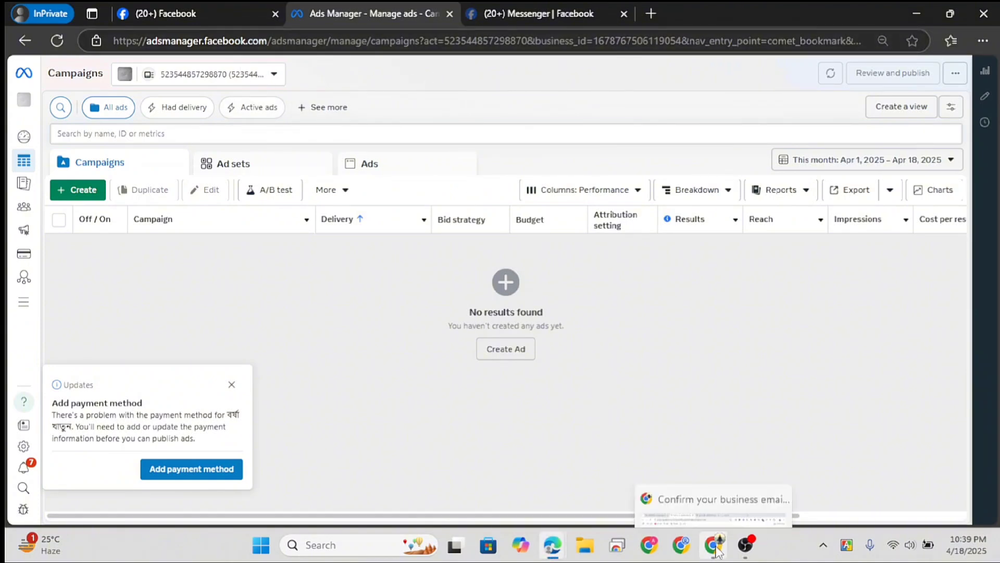
pyautogui.click(732, 500)
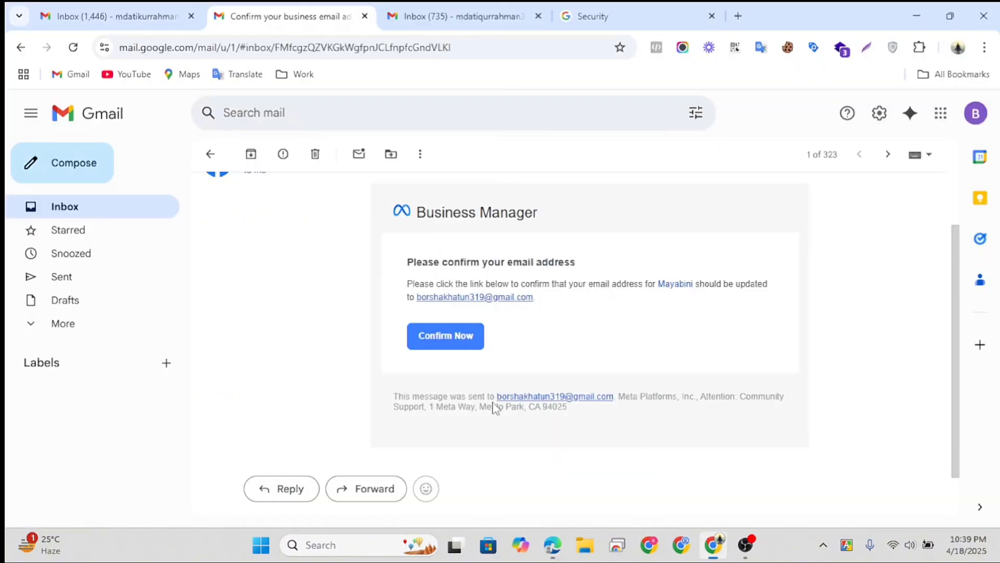
# Copy the link address of Confirm Now in the message and switch back to Ads Manager in Edge.
pyautogui.rightClick(443, 339)
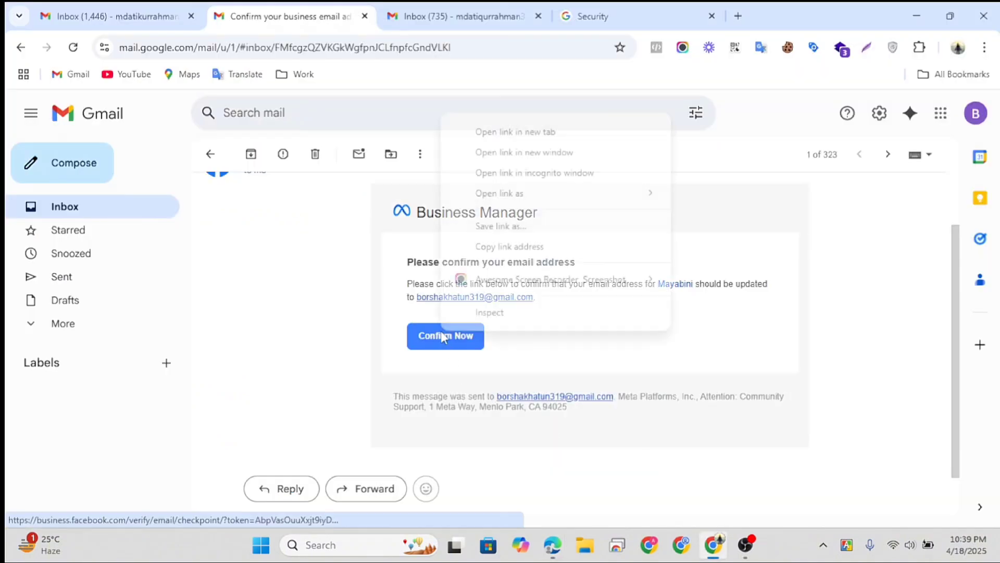
pyautogui.click(497, 247)
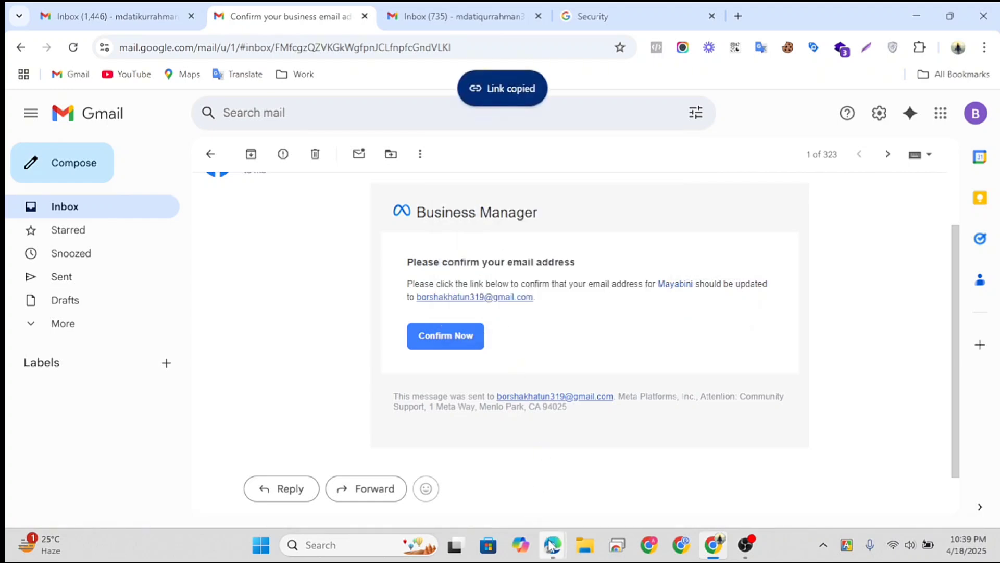
pyautogui.moveTo(552, 544)
pyautogui.click(632, 474)
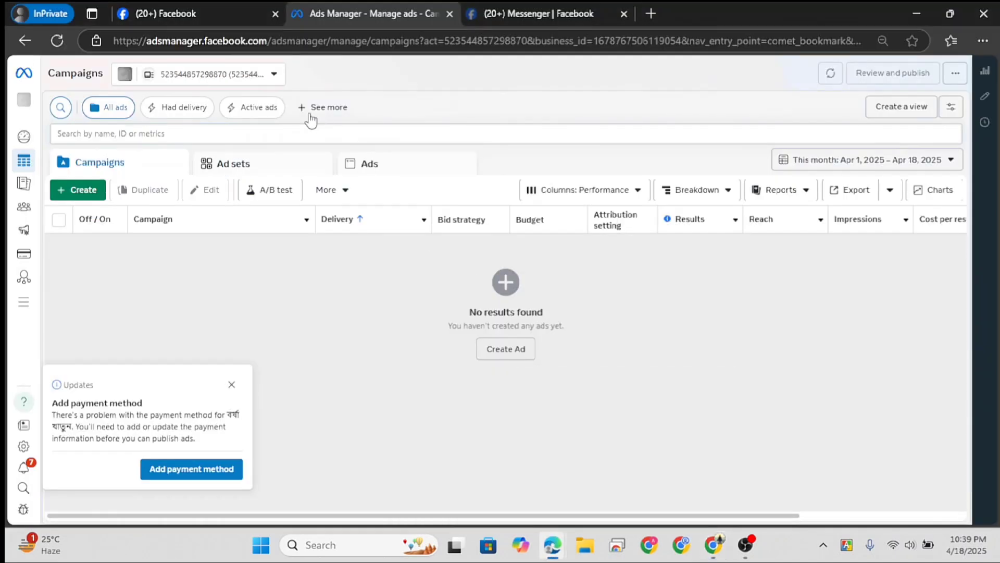
# Replace the Ads Manager page address with the copied email confirmation link containing the verification token, clearing it and pasting it afresh.
pyautogui.click(252, 42)
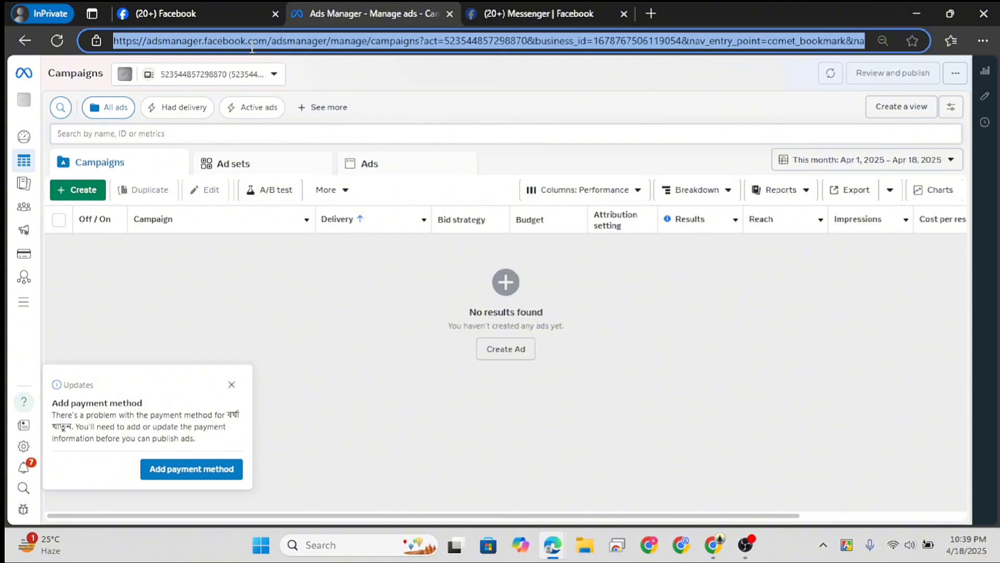
pyautogui.hotkey('ctrl', 'v')
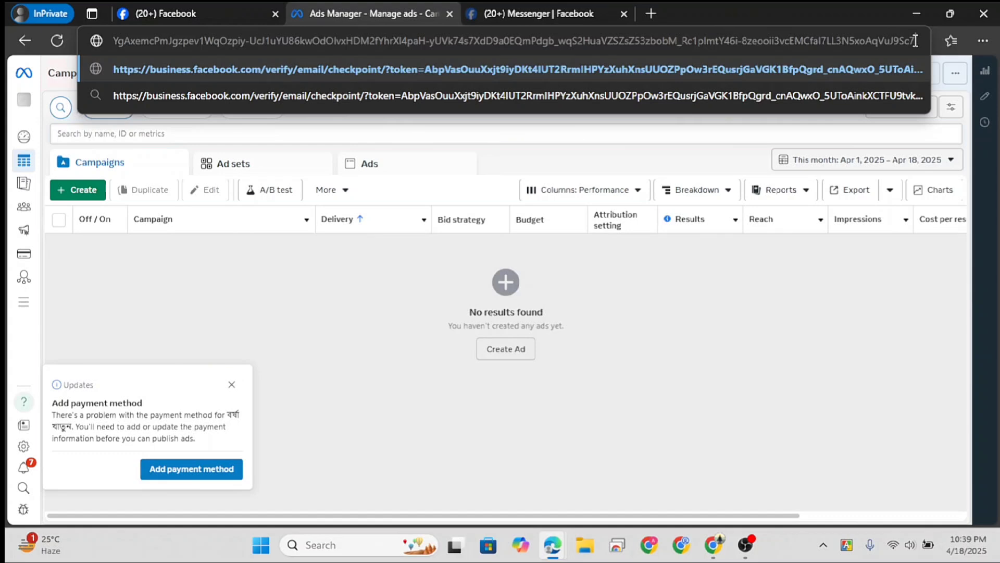
pyautogui.moveTo(916, 40); pyautogui.dragTo(68, 40)
pyautogui.press('BackSpace')
pyautogui.tripleClick(268, 41)
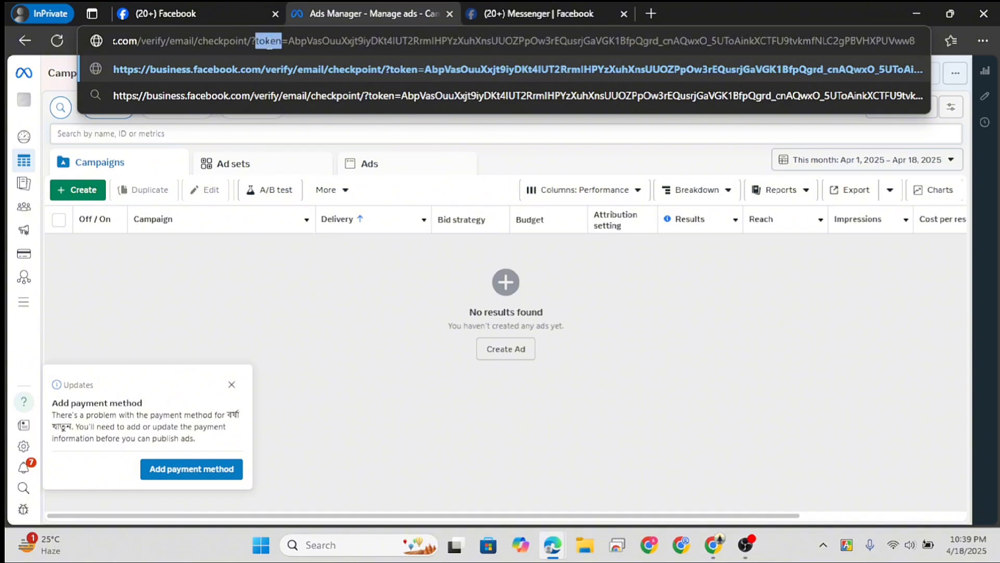
pyautogui.press('BackSpace')
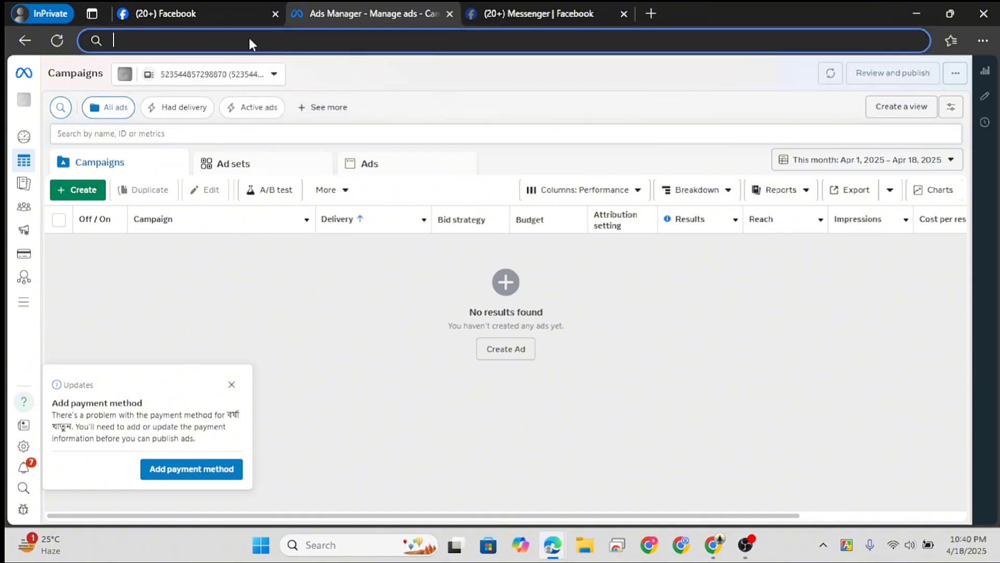
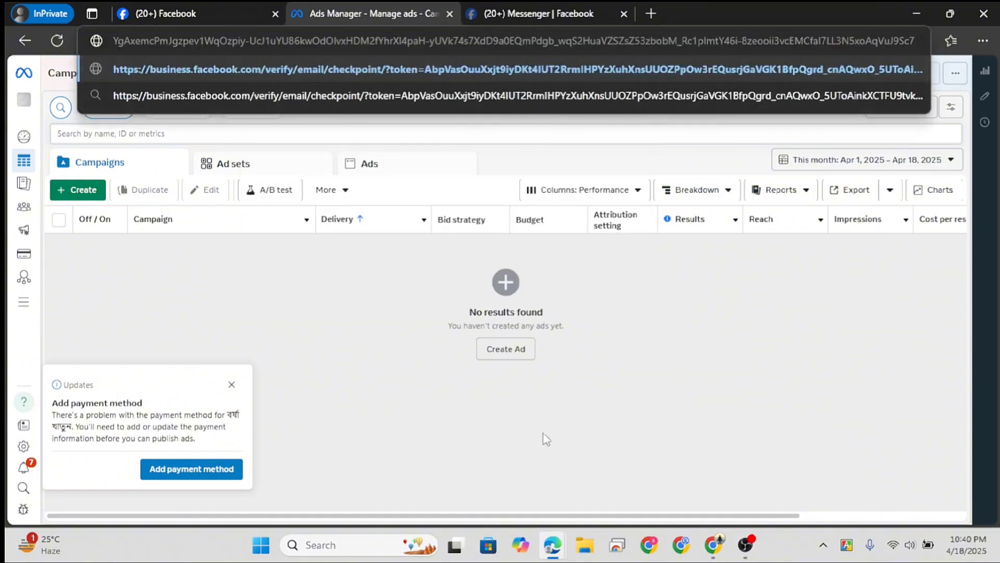
# Recheck the Confirm Now link in the Gmail message in Chrome, return to Edge and open the pasted confirmation link.
pyautogui.moveTo(713, 544)
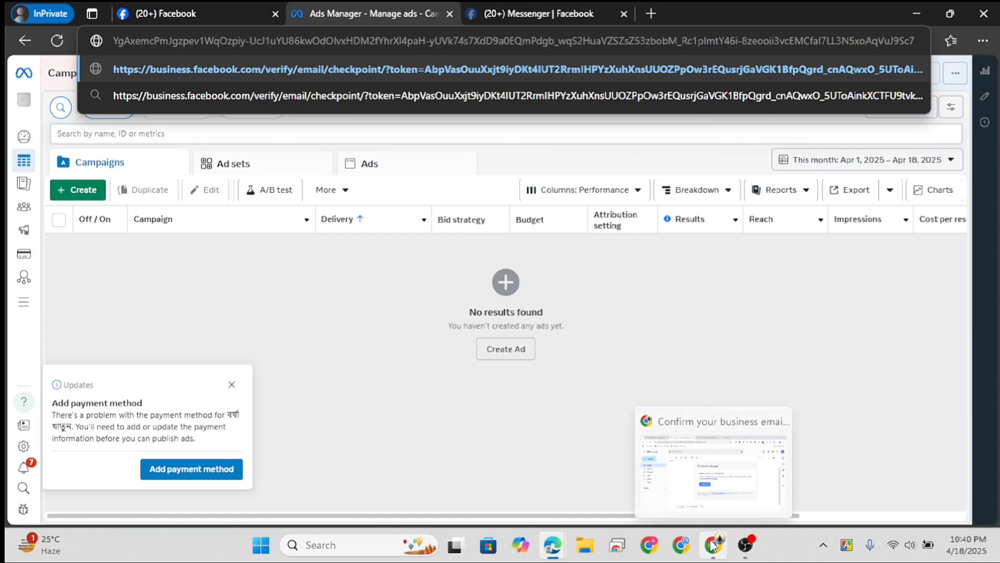
pyautogui.click(709, 478)
pyautogui.rightClick(449, 342)
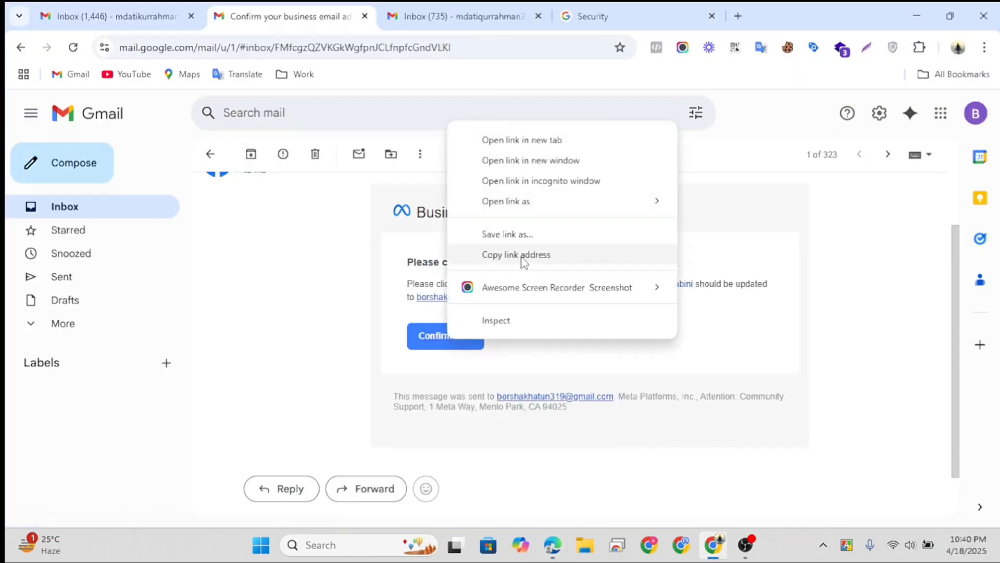
pyautogui.moveTo(553, 545)
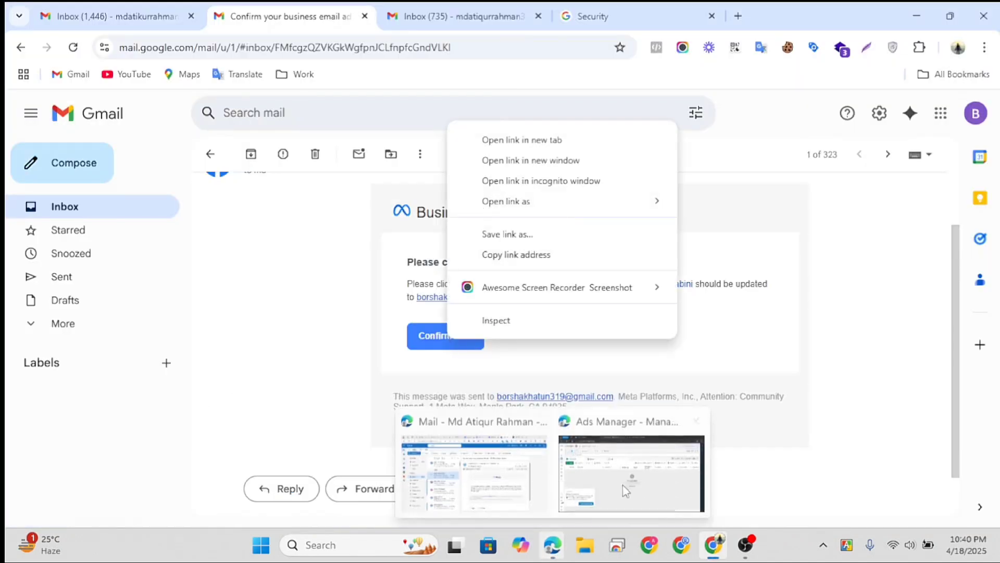
pyautogui.click(628, 435)
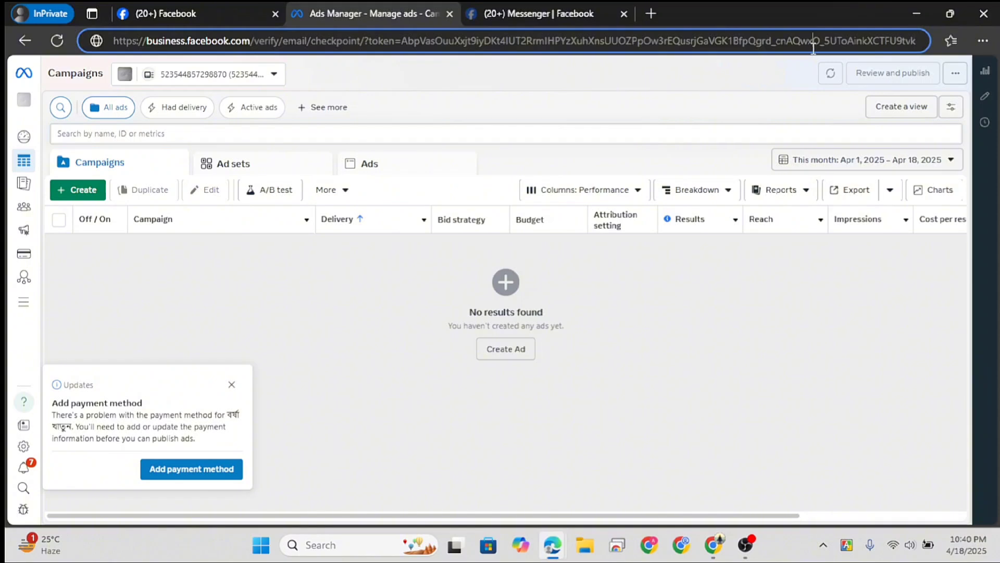
pyautogui.press('Return')
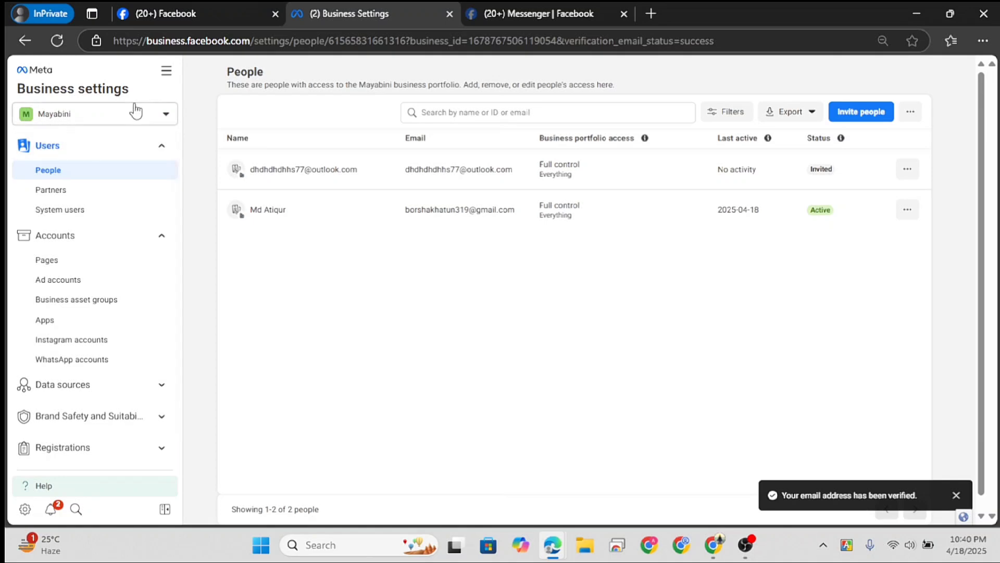
# Go back to Ads Manager and check the Mayabini entry under Business portfolios in the ad account list, then close the list.
pyautogui.click(21, 45)
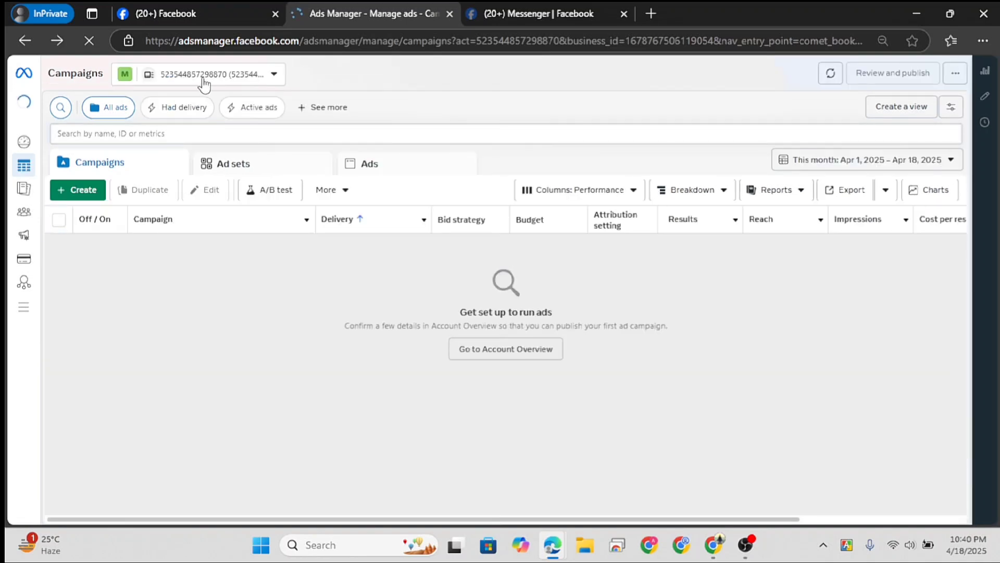
pyautogui.click(204, 84)
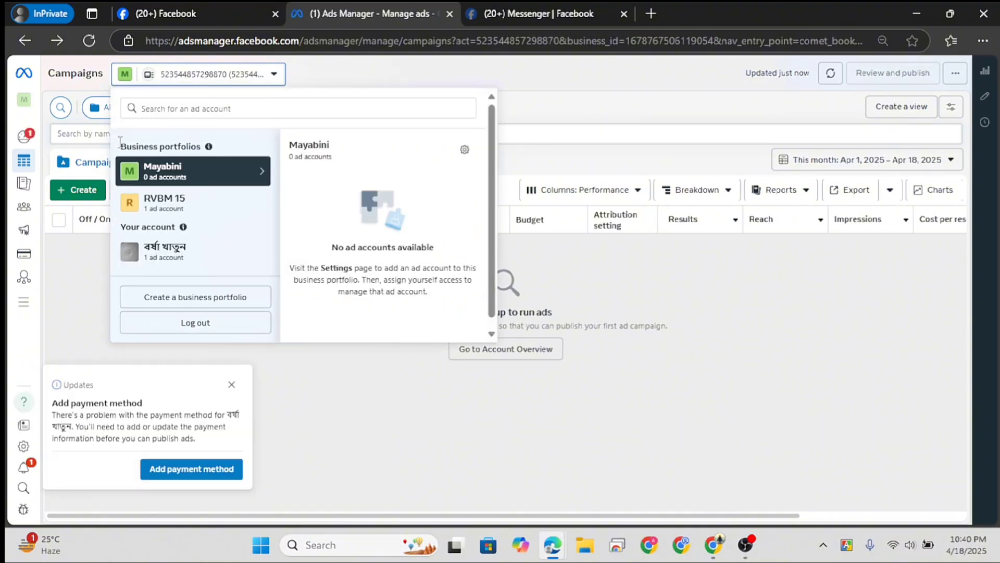
pyautogui.moveTo(121, 146); pyautogui.dragTo(201, 151)
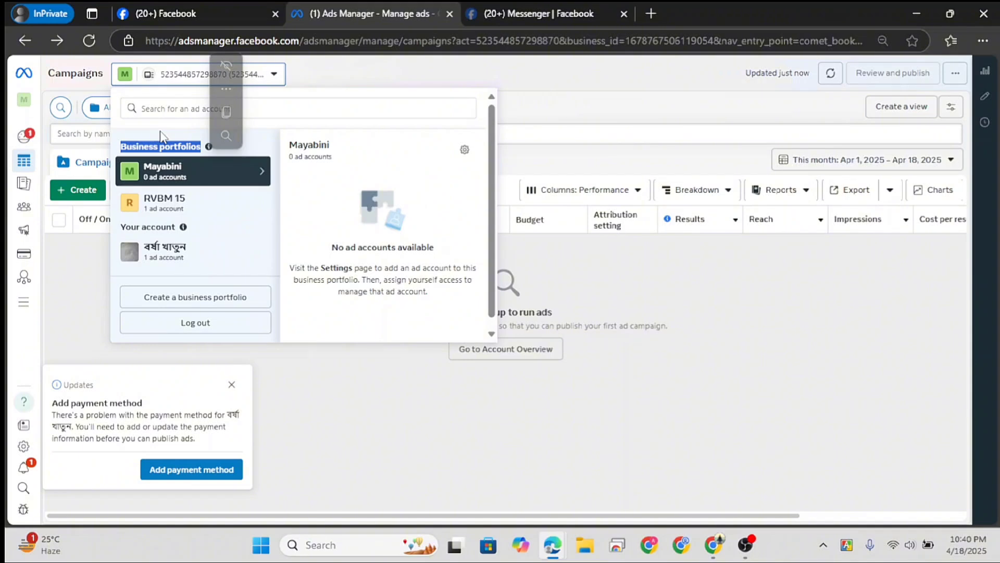
pyautogui.click(462, 99)
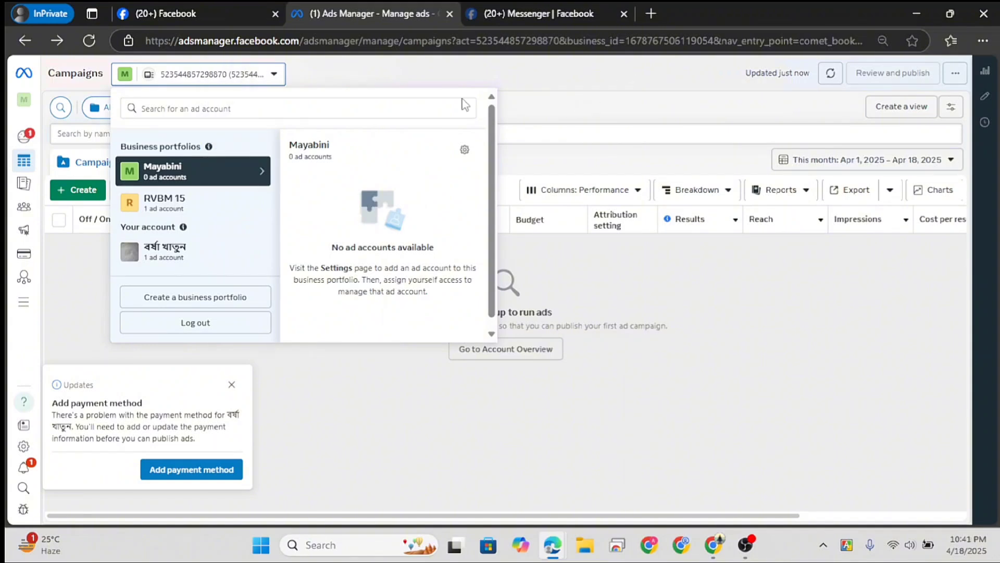
pyautogui.click(356, 82)
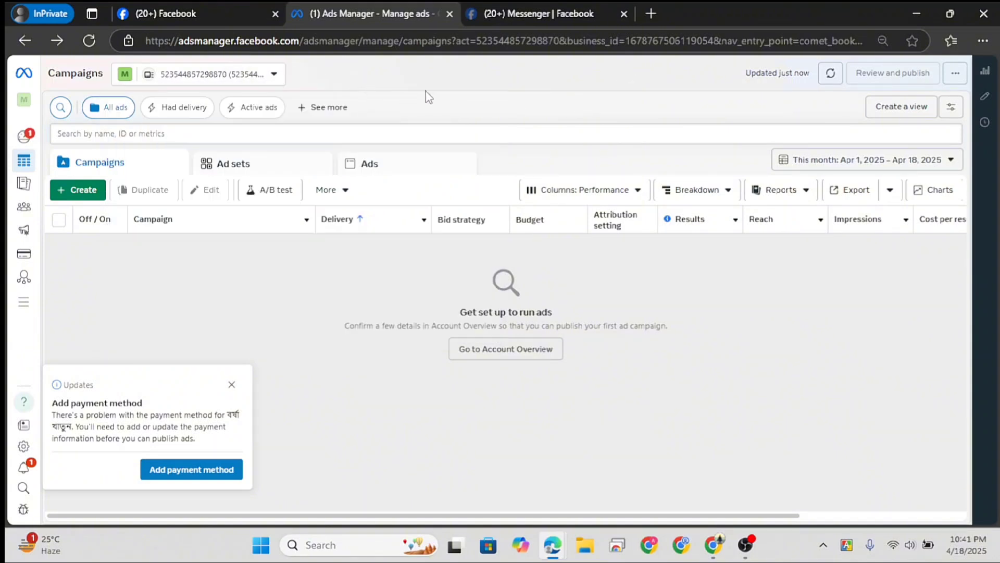